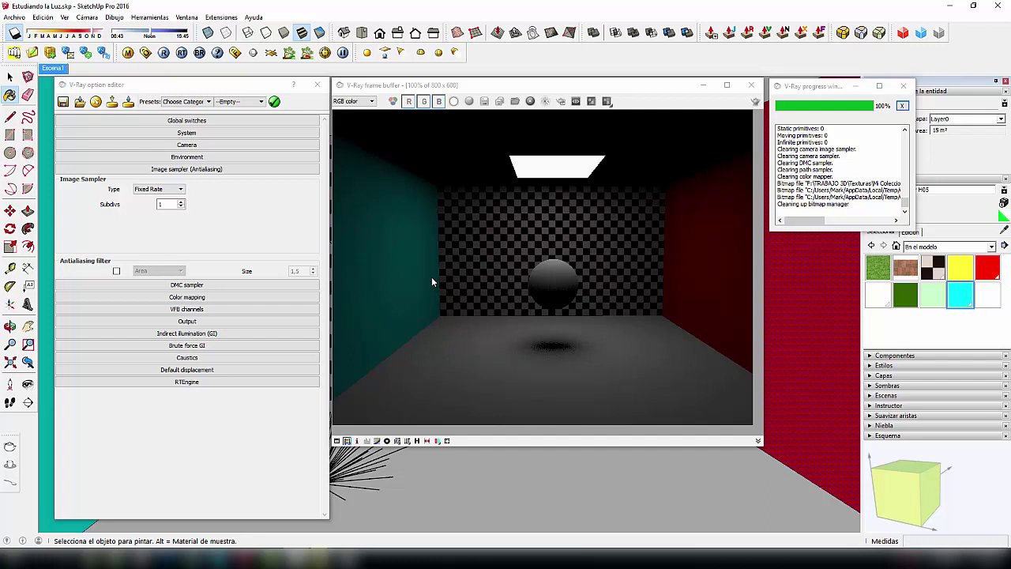
- Examine the sphere's edges and shading in the render up close alongside the image sampler and indirect illumination settings
{"action": "left_click", "coordinate": [166, 204]}
{"action": "double_click", "coordinate": [163, 204]}
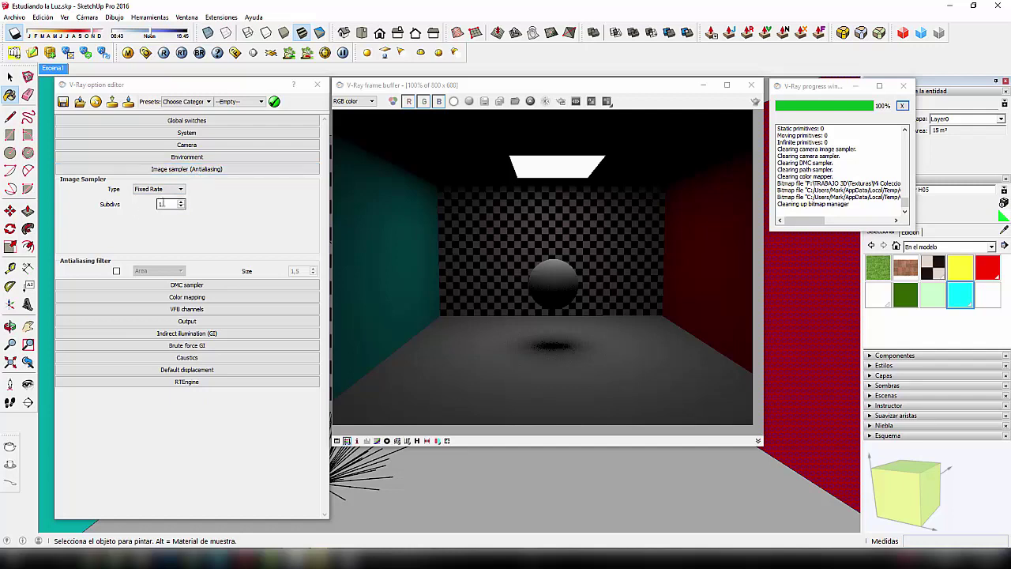
{"action": "left_click", "coordinate": [176, 334]}
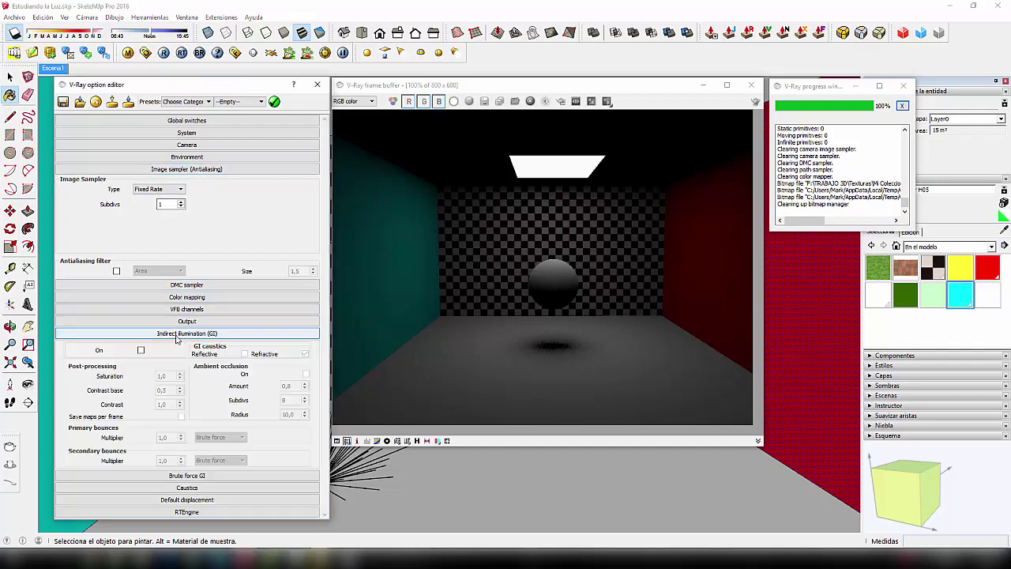
{"action": "left_click", "coordinate": [207, 334]}
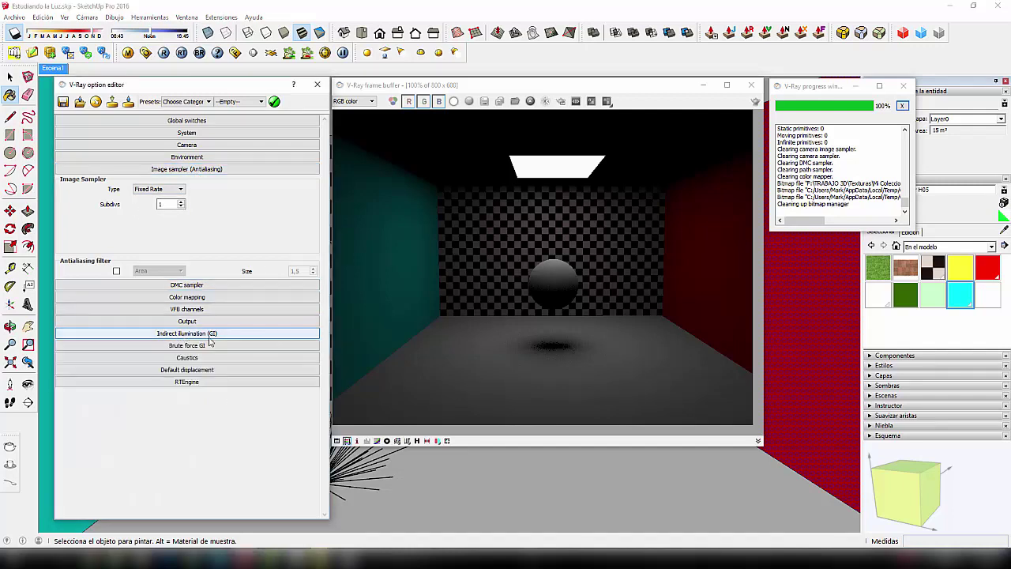
{"action": "left_click", "coordinate": [621, 93]}
{"action": "scroll", "coordinate": [549, 275], "scroll_direction": "up", "scroll_amount": 4}
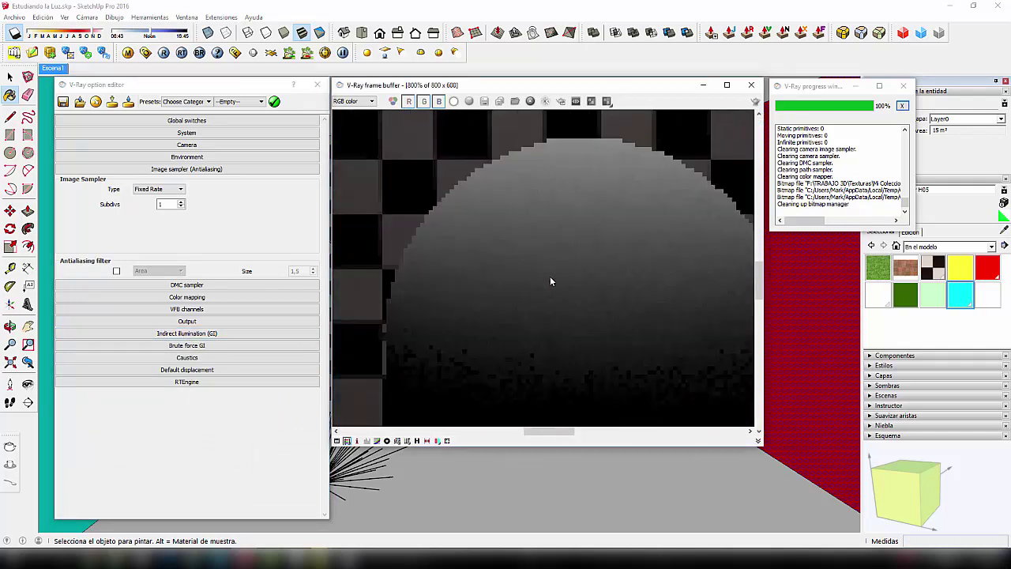
{"action": "scroll", "coordinate": [563, 243], "scroll_direction": "down", "scroll_amount": 2}
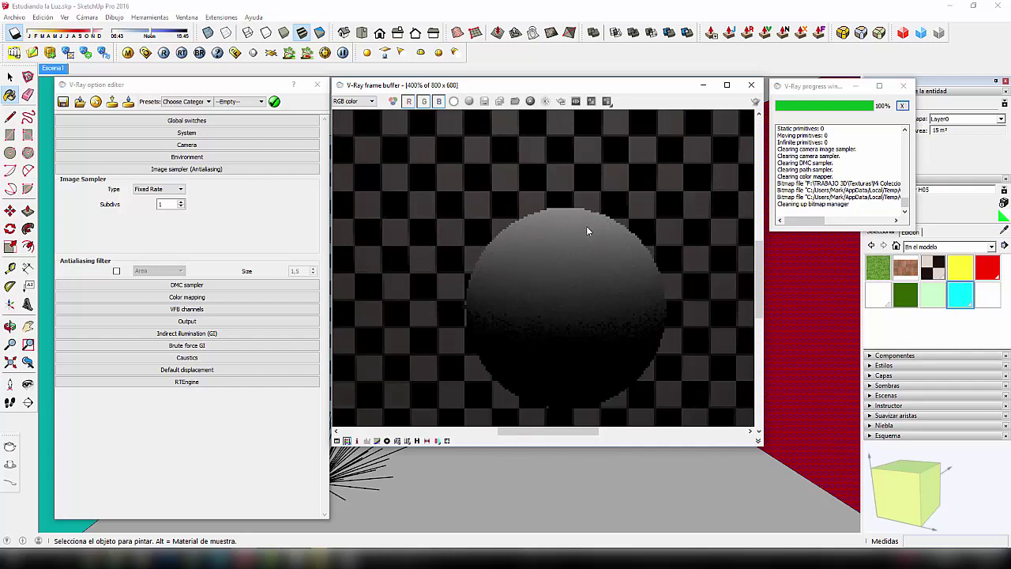
{"action": "double_click", "coordinate": [168, 204]}
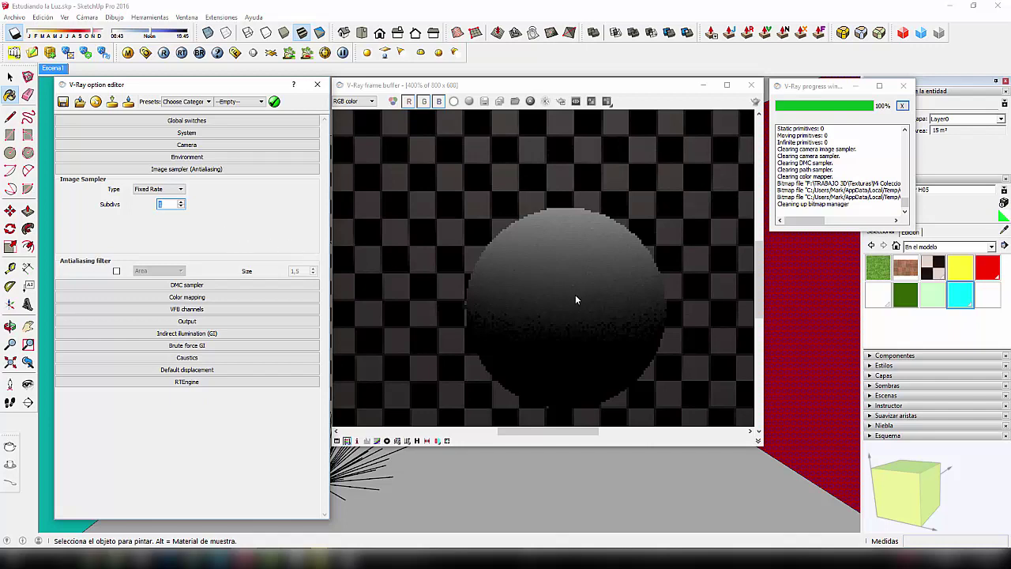
{"action": "scroll", "coordinate": [536, 289], "scroll_direction": "down", "scroll_amount": 4}
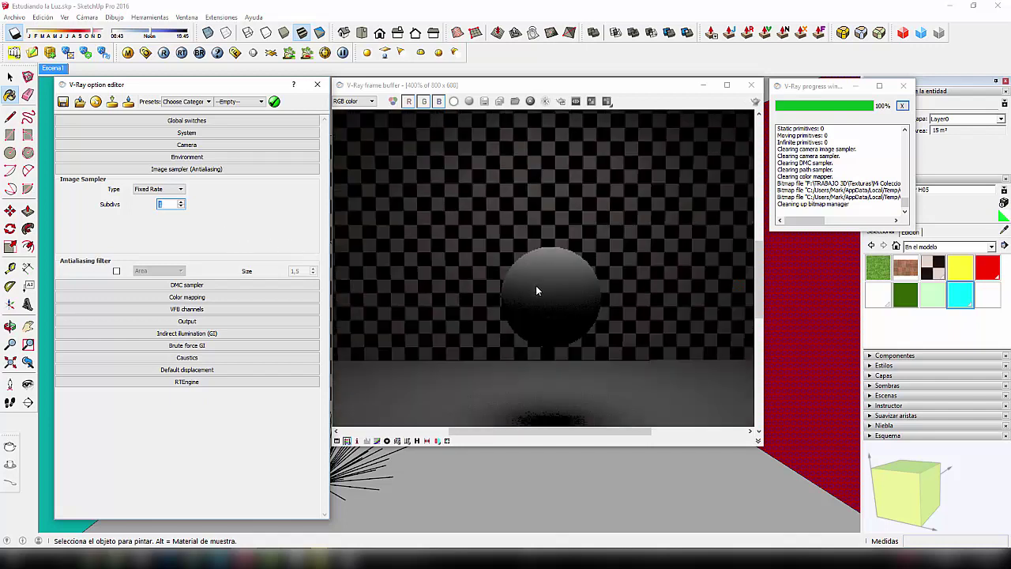
{"action": "scroll", "coordinate": [536, 291], "scroll_direction": "up", "scroll_amount": 1}
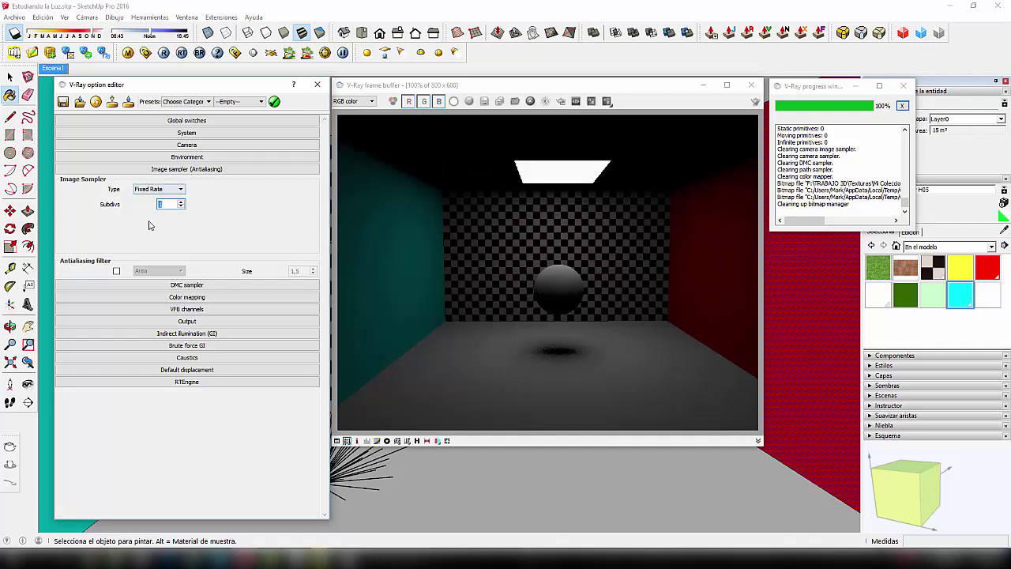
- Turn on indirect illumination (GI) and move the rendered image aside to uncover the model
{"action": "left_click", "coordinate": [155, 333]}
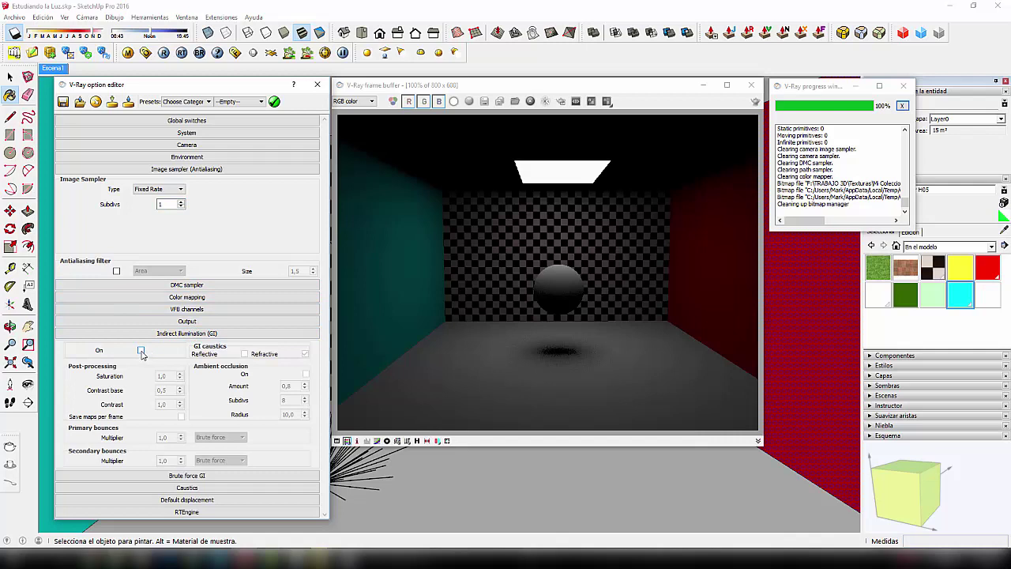
{"action": "left_click", "coordinate": [142, 351]}
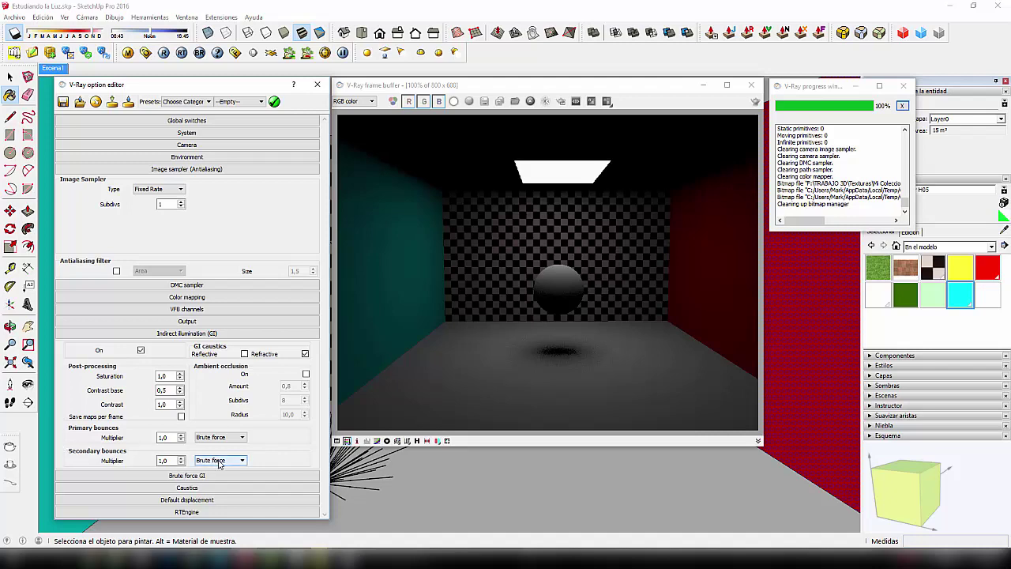
{"action": "mouse_move", "coordinate": [514, 89]}
{"action": "left_mouse_down"}
{"action": "mouse_move", "coordinate": [641, 105]}
{"action": "mouse_move", "coordinate": [769, 146]}
{"action": "left_mouse_up"}
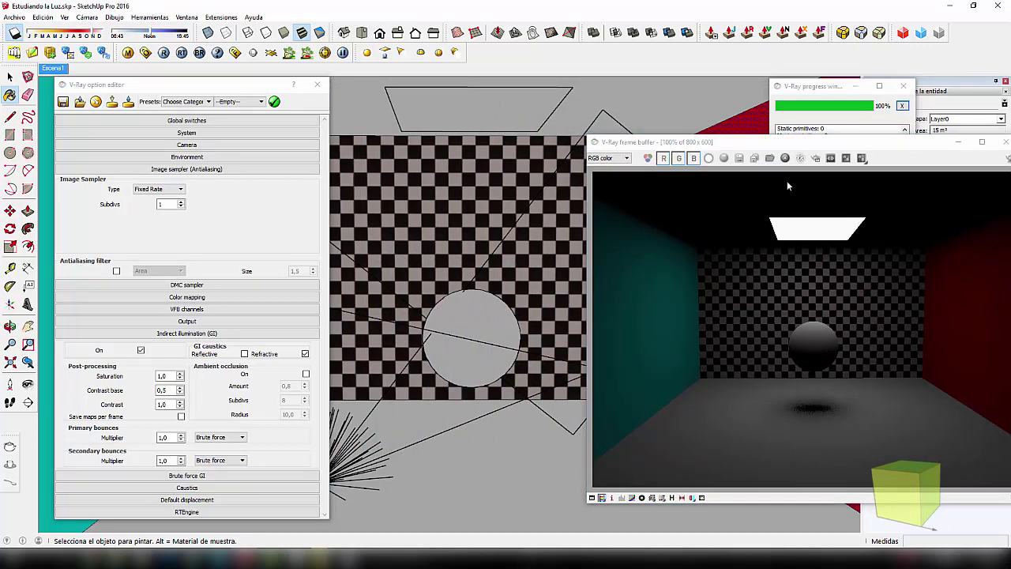
- Collapse the indirect illumination settings and set the Brute force GI subdivisions to 8
{"action": "left_click", "coordinate": [181, 332]}
{"action": "left_click", "coordinate": [187, 347]}
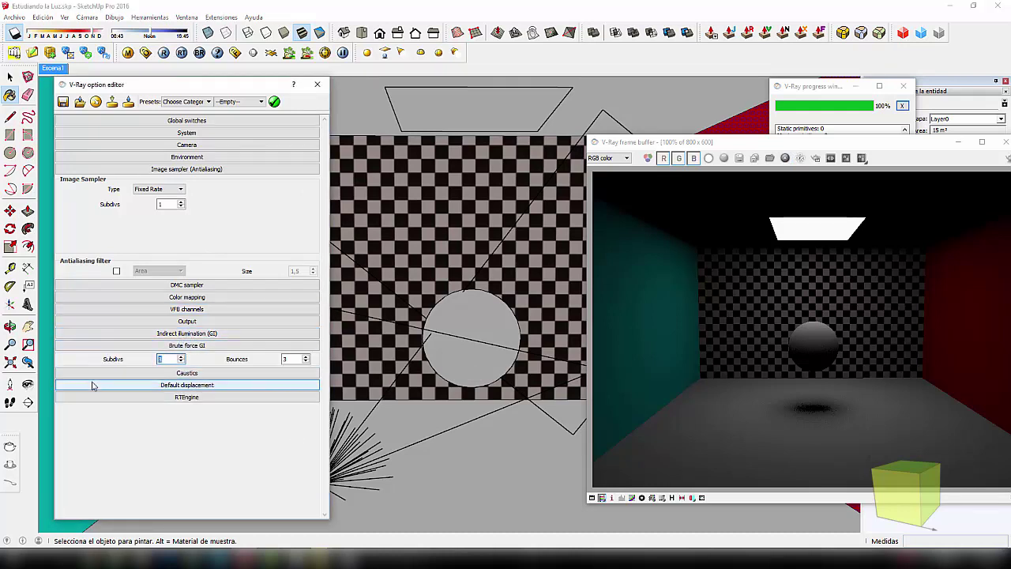
{"action": "left_click_drag", "start_coordinate": [166, 360], "coordinate": [143, 359]}
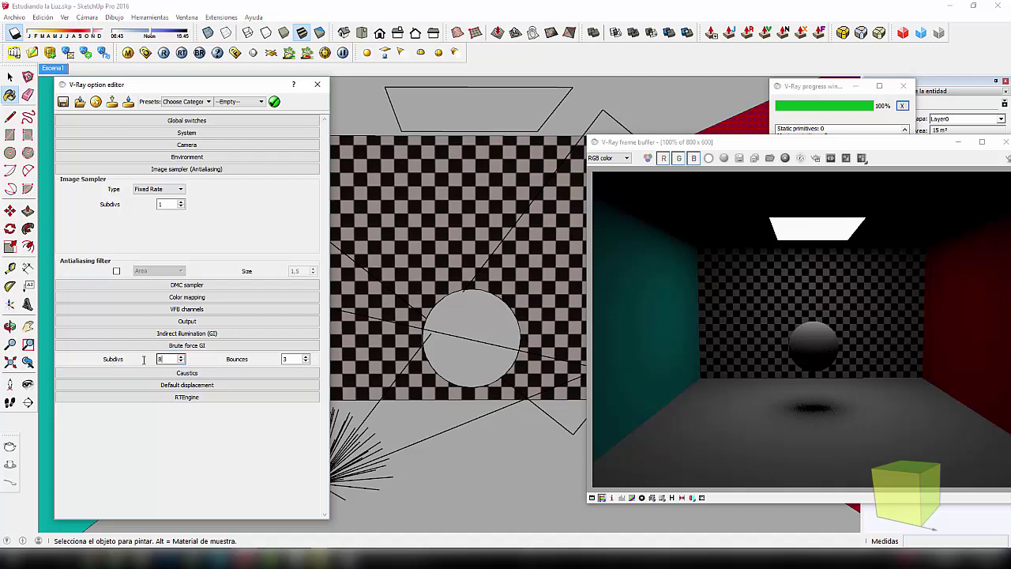
{"action": "double_click", "coordinate": [162, 359]}
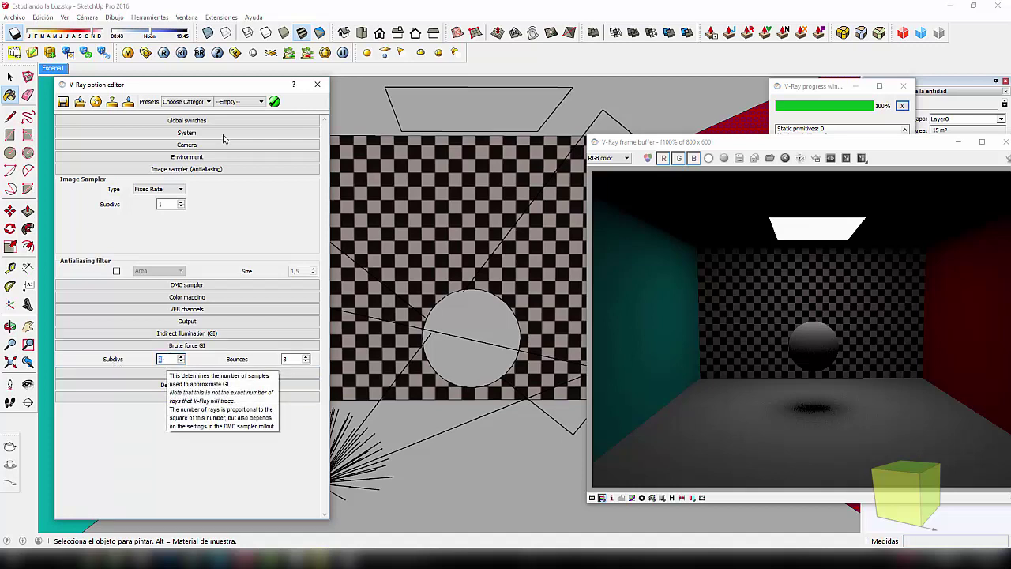
- Move the render options away from the teal wall and select the group of radiating lines on the floor
{"action": "left_click_drag", "start_coordinate": [221, 89], "coordinate": [693, 78]}
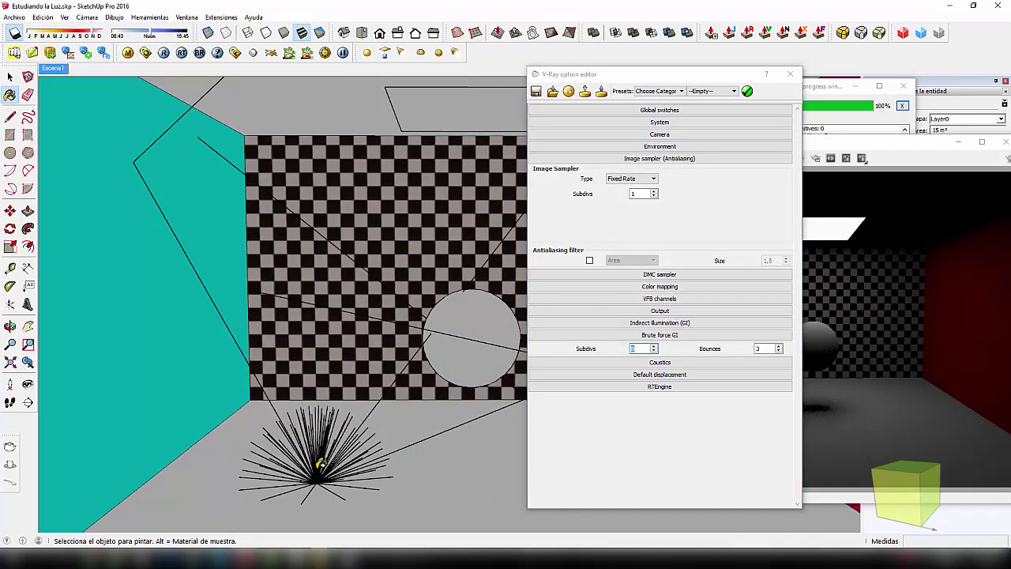
{"action": "left_click", "coordinate": [10, 76]}
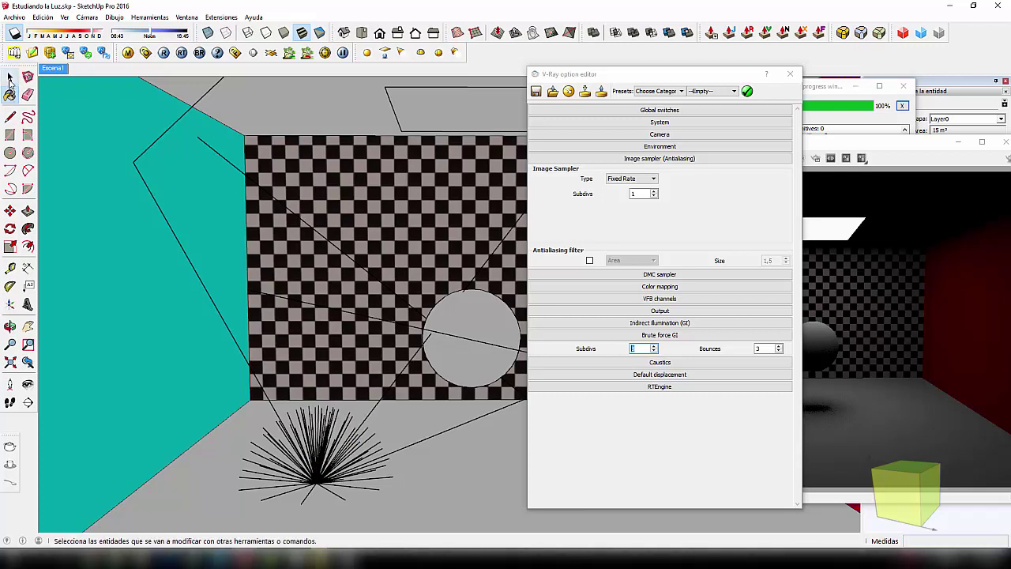
{"action": "left_click", "coordinate": [369, 443]}
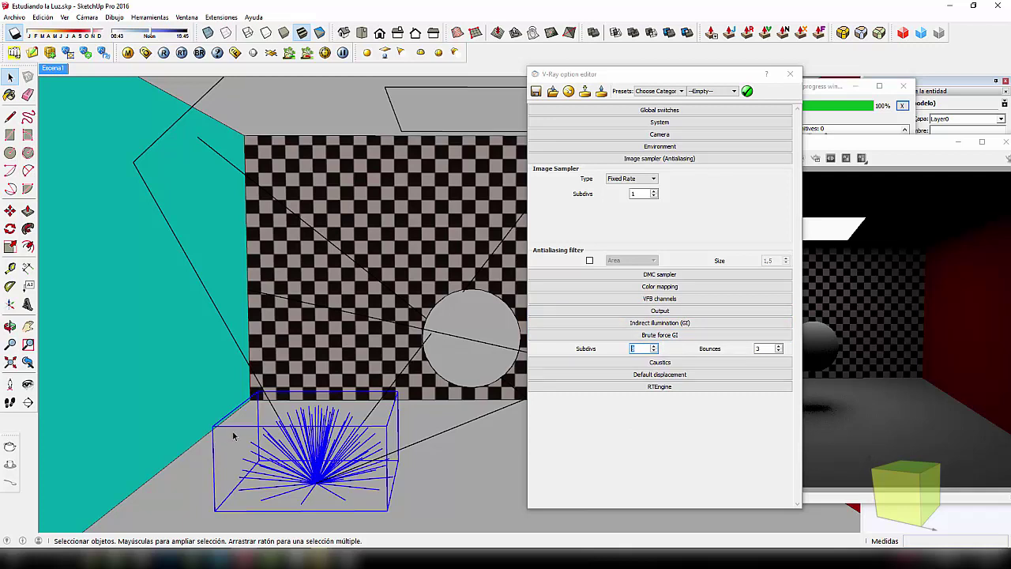
- Enter 8 again for the Brute force GI subdivisions and open the bounces value for editing
{"action": "type", "text": "8"}
{"action": "key", "text": "Tab"}
{"action": "left_click", "coordinate": [642, 348]}
{"action": "left_click", "coordinate": [770, 348]}
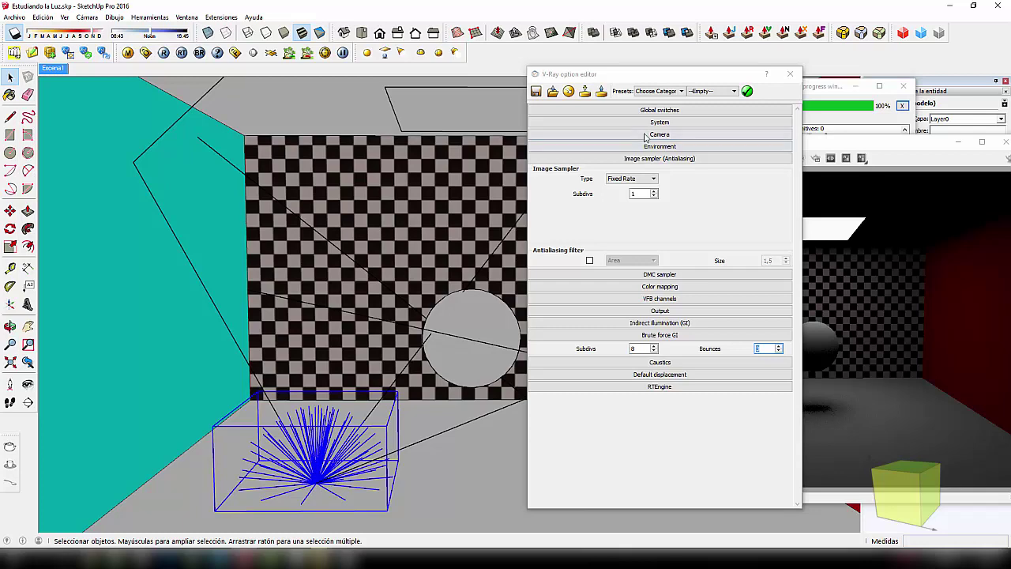
- Arrange the render options and the rendered image side by side and render the scene with indirect illumination
{"action": "left_click_drag", "start_coordinate": [583, 85], "coordinate": [115, 100]}
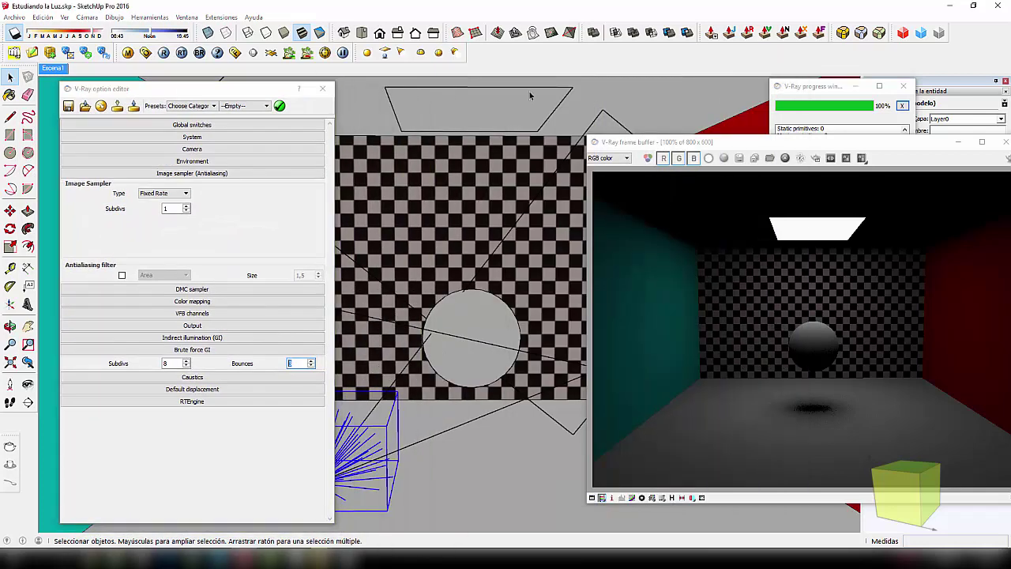
{"action": "left_click_drag", "start_coordinate": [819, 141], "coordinate": [565, 89]}
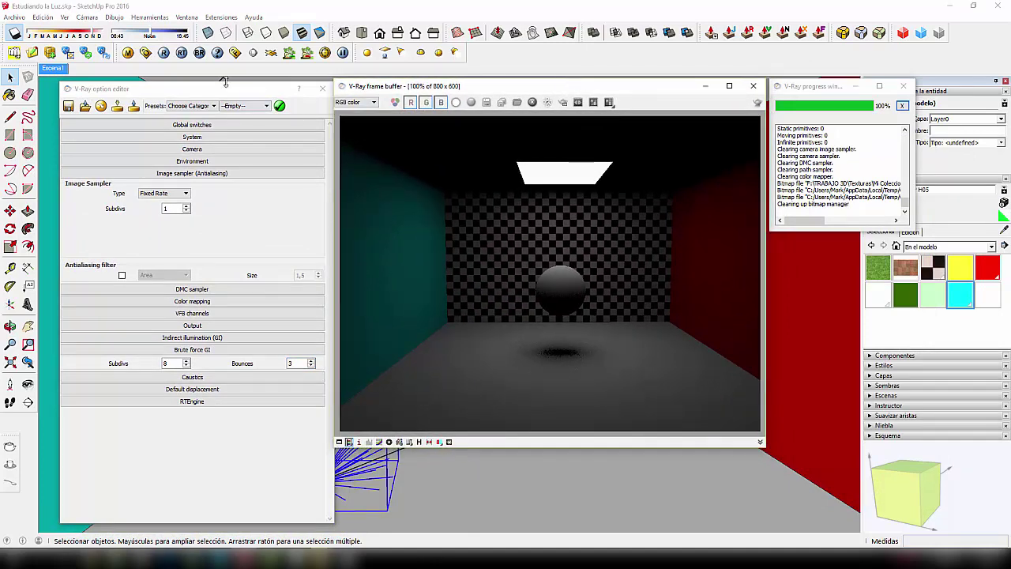
{"action": "mouse_move", "coordinate": [225, 94]}
{"action": "left_mouse_down"}
{"action": "mouse_move", "coordinate": [209, 92]}
{"action": "mouse_move", "coordinate": [218, 91]}
{"action": "left_mouse_up"}
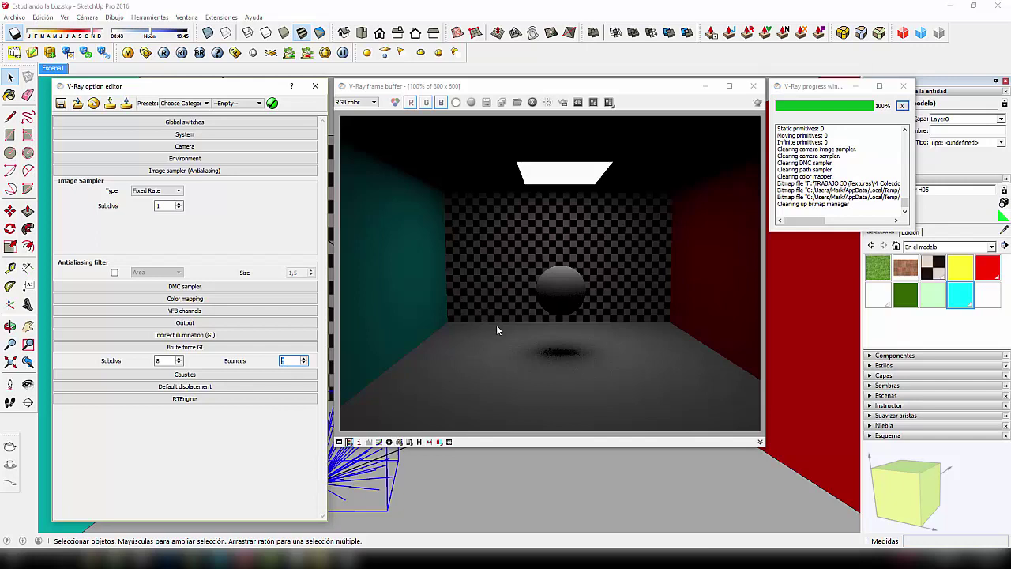
{"action": "left_click", "coordinate": [757, 104]}
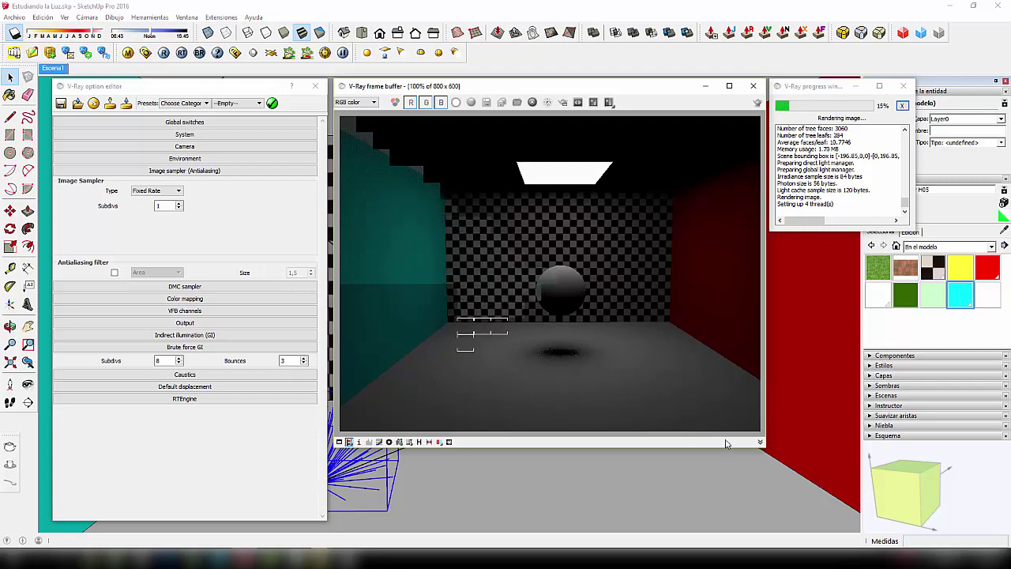
{"action": "left_click", "coordinate": [695, 466]}
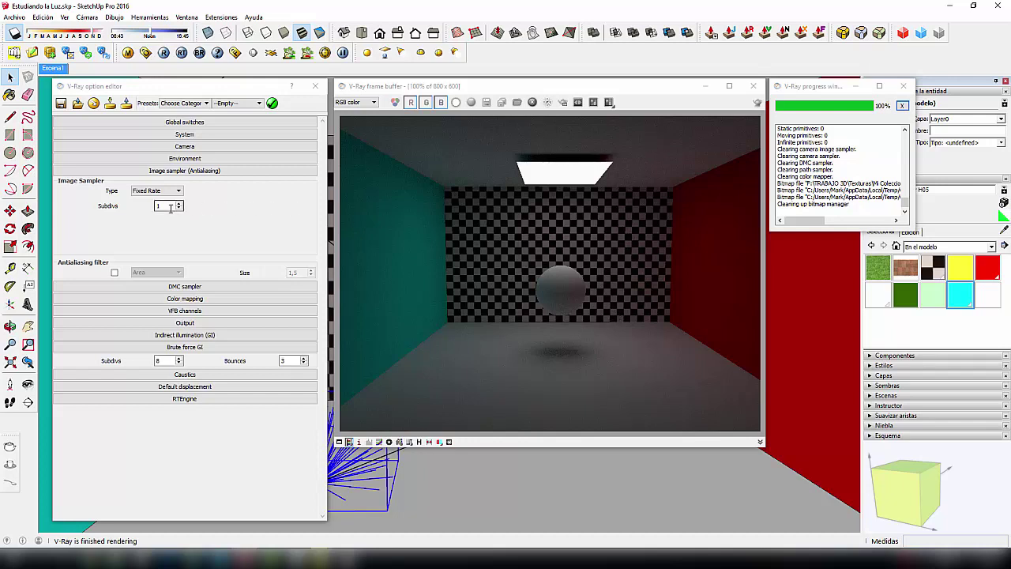
- Examine the new render up close for jagged edges and noise on the sphere and the teal wall
{"action": "left_click", "coordinate": [139, 209]}
{"action": "double_click", "coordinate": [160, 207]}
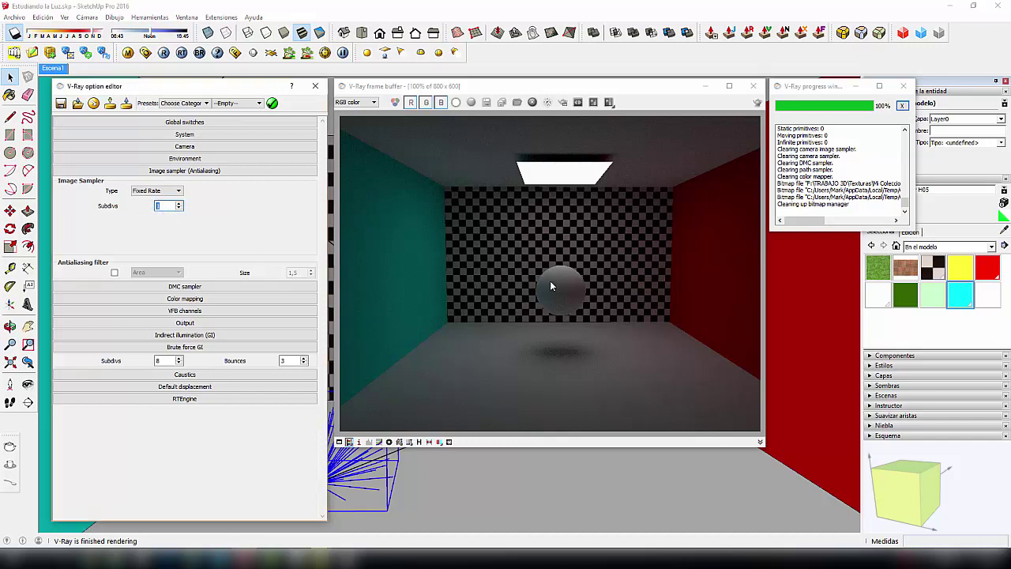
{"action": "scroll", "coordinate": [551, 282], "scroll_direction": "up", "scroll_amount": 3}
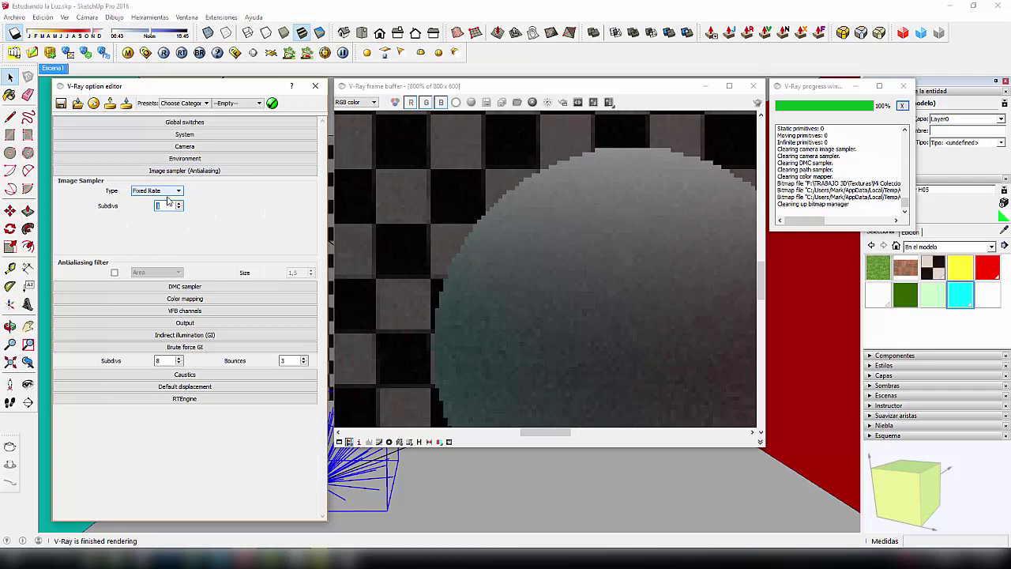
{"action": "scroll", "coordinate": [528, 229], "scroll_direction": "down", "scroll_amount": 4}
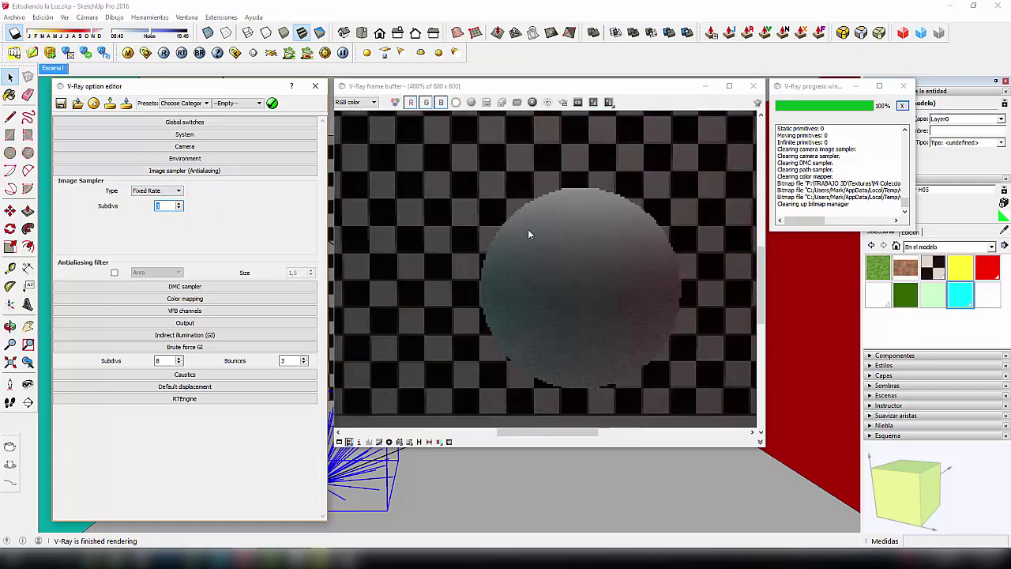
{"action": "scroll", "coordinate": [529, 231], "scroll_direction": "down", "scroll_amount": 1}
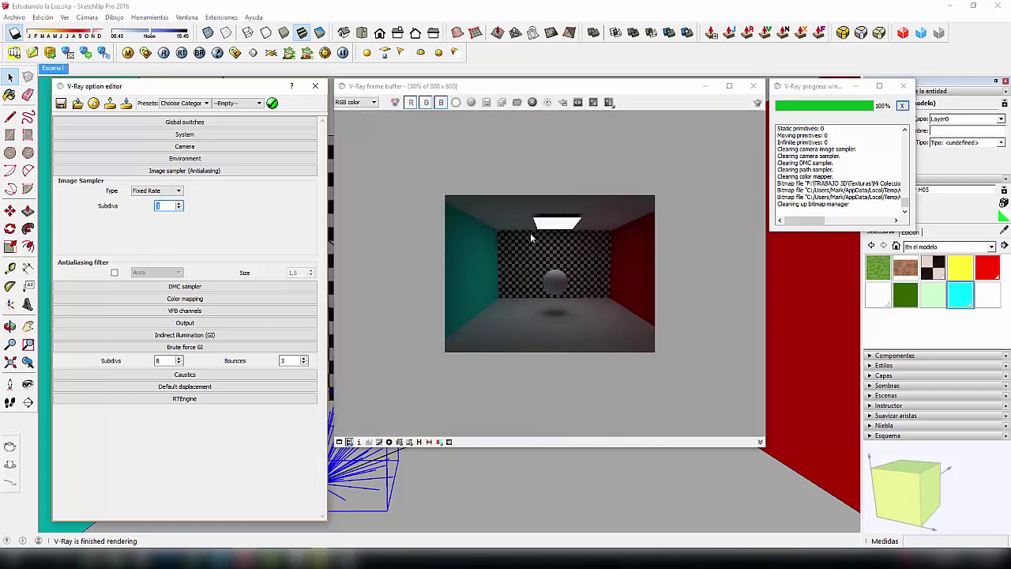
{"action": "scroll", "coordinate": [529, 231], "scroll_direction": "up", "scroll_amount": 1}
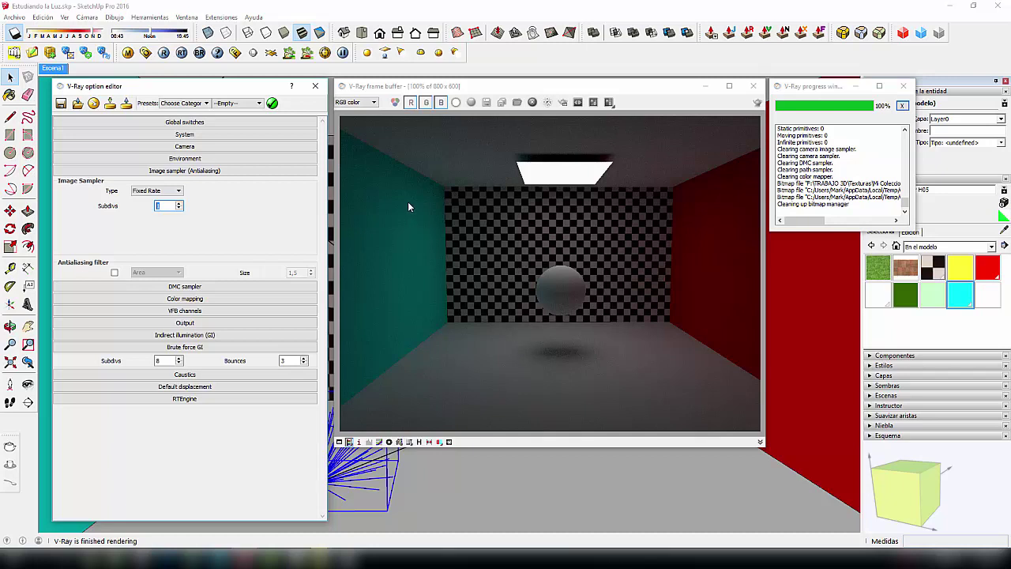
{"action": "scroll", "coordinate": [381, 203], "scroll_direction": "up", "scroll_amount": 2}
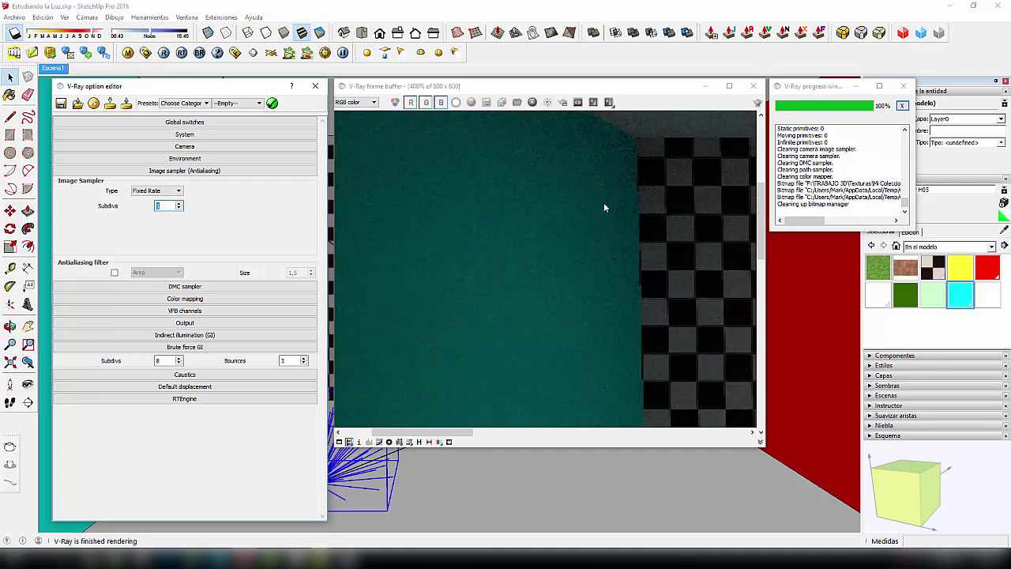
- Review the indirect illumination settings, check the model behind the rendered image, and view the whole render at 100%
{"action": "left_click", "coordinate": [365, 480]}
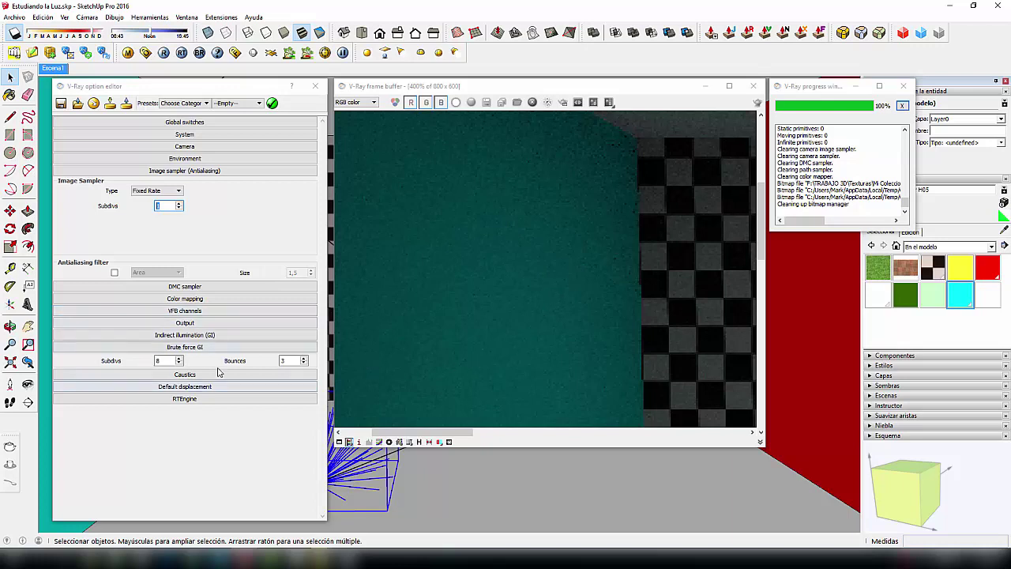
{"action": "left_click", "coordinate": [212, 335]}
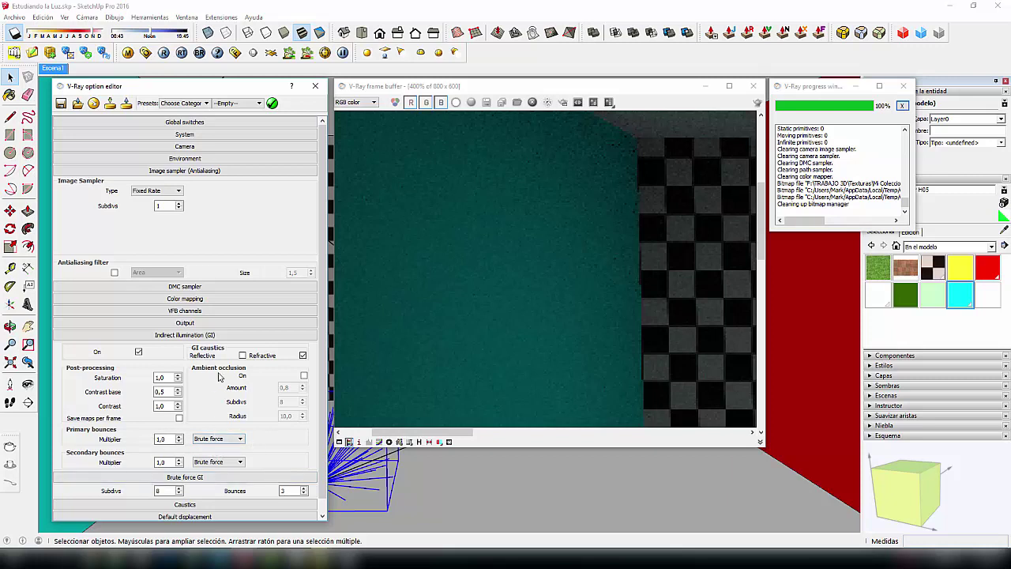
{"action": "left_click", "coordinate": [211, 335]}
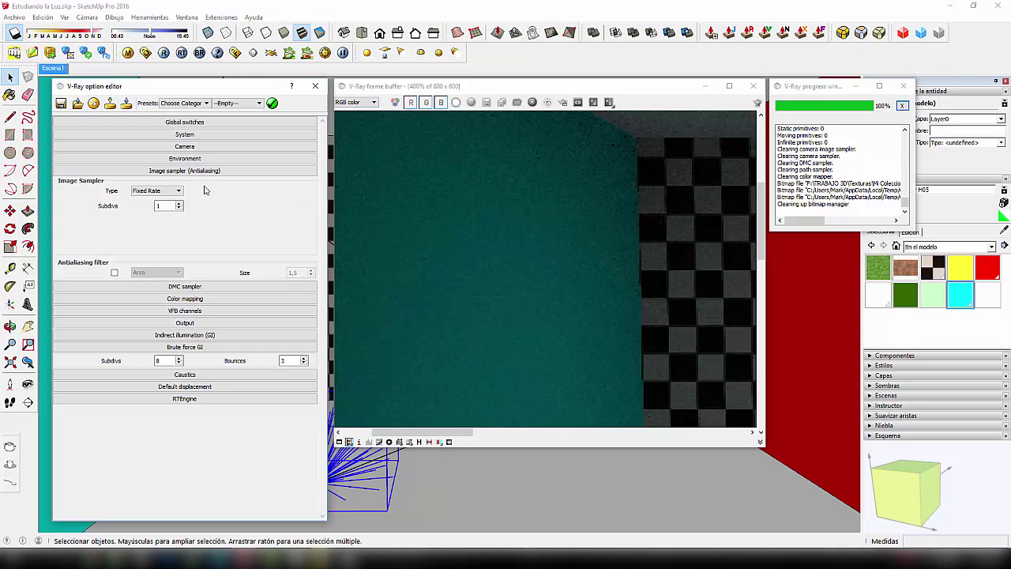
{"action": "left_click_drag", "start_coordinate": [473, 95], "coordinate": [691, 98]}
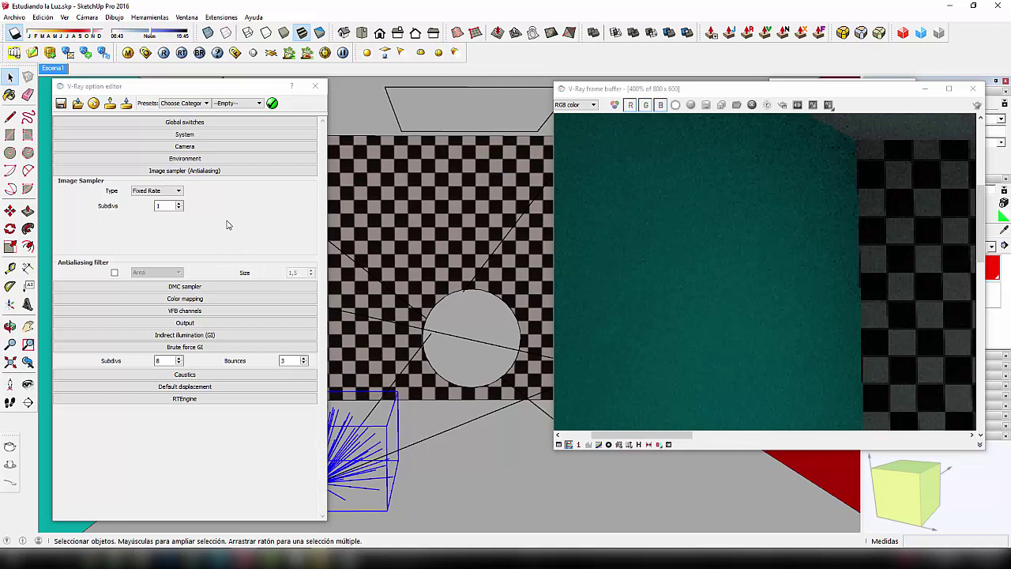
{"action": "left_click", "coordinate": [751, 104]}
{"action": "left_click_drag", "start_coordinate": [751, 94], "coordinate": [528, 92]}
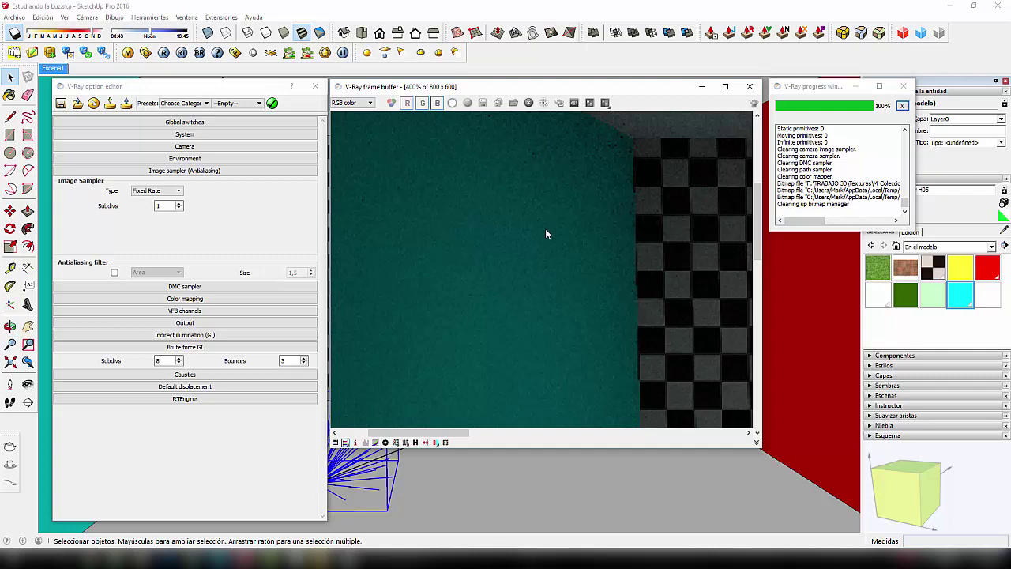
{"action": "scroll", "coordinate": [534, 257], "scroll_direction": "down", "scroll_amount": 2}
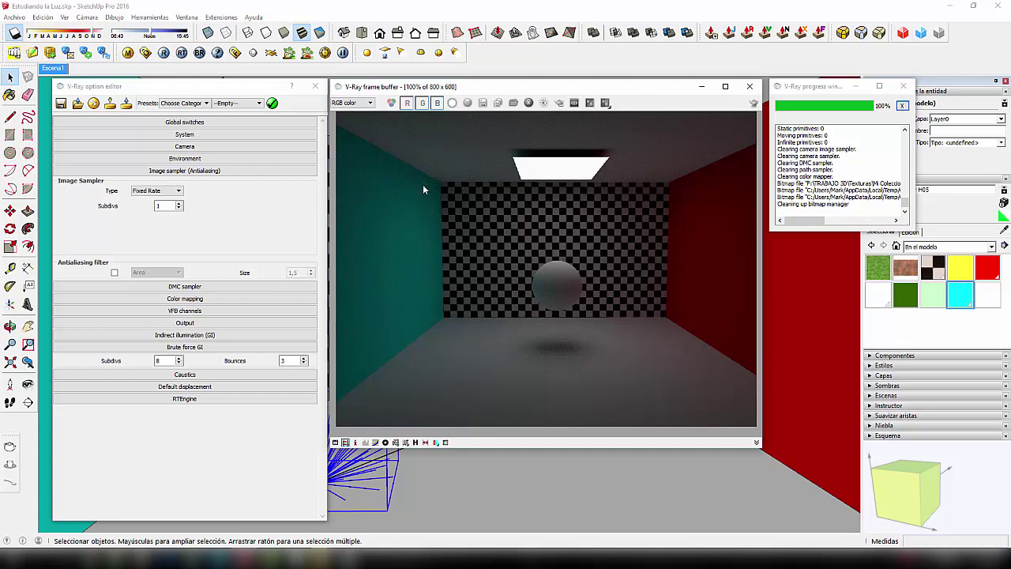
- Mark a render region around the upper corner where the teal wall, ceiling and checkered wall meet in the rendered image
{"action": "scroll", "coordinate": [424, 188], "scroll_direction": "up", "scroll_amount": 3}
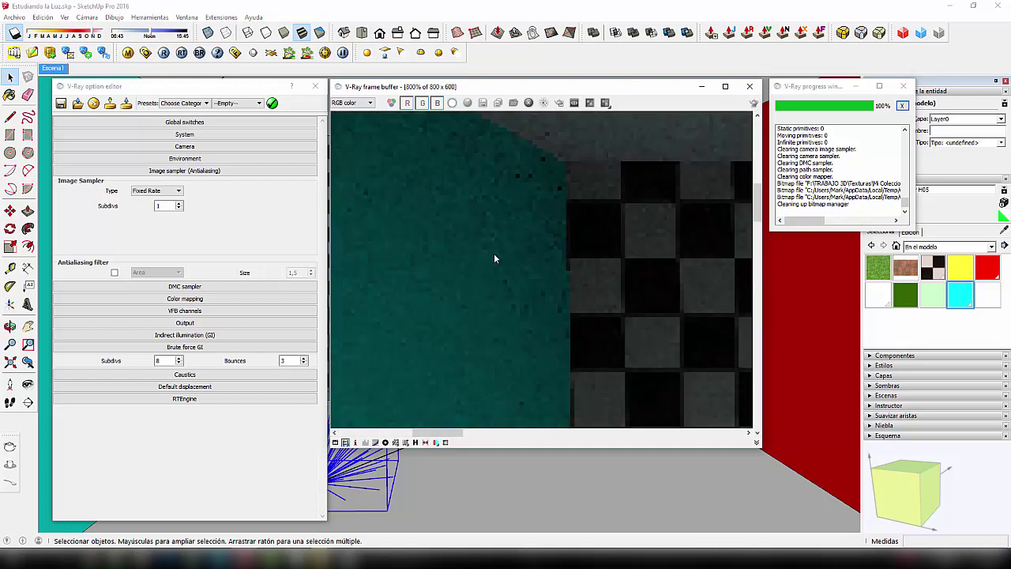
{"action": "scroll", "coordinate": [489, 250], "scroll_direction": "down", "scroll_amount": 2}
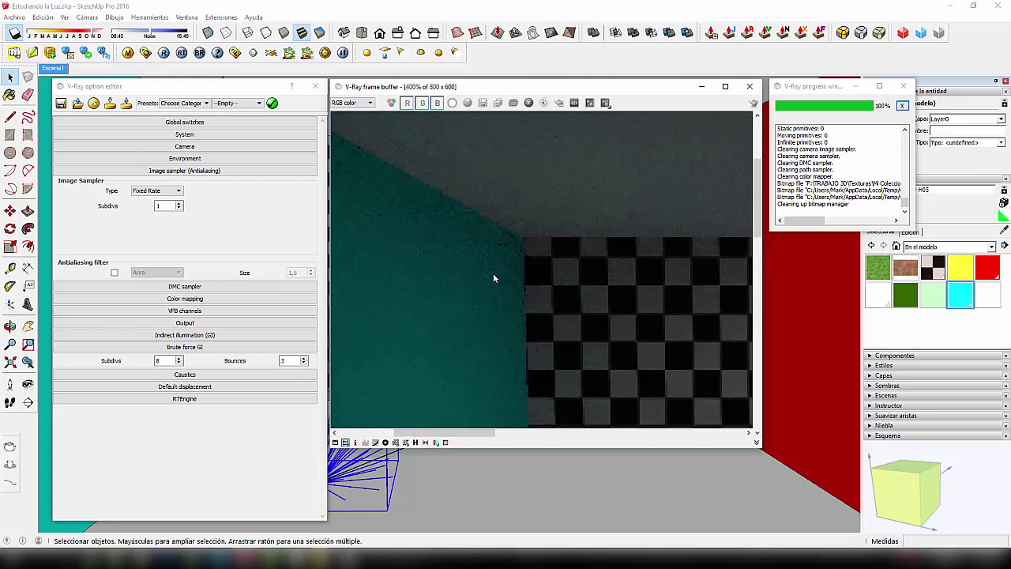
{"action": "scroll", "coordinate": [495, 276], "scroll_direction": "up", "scroll_amount": 2}
{"action": "middle_click_drag", "start_coordinate": [487, 276], "coordinate": [520, 304]}
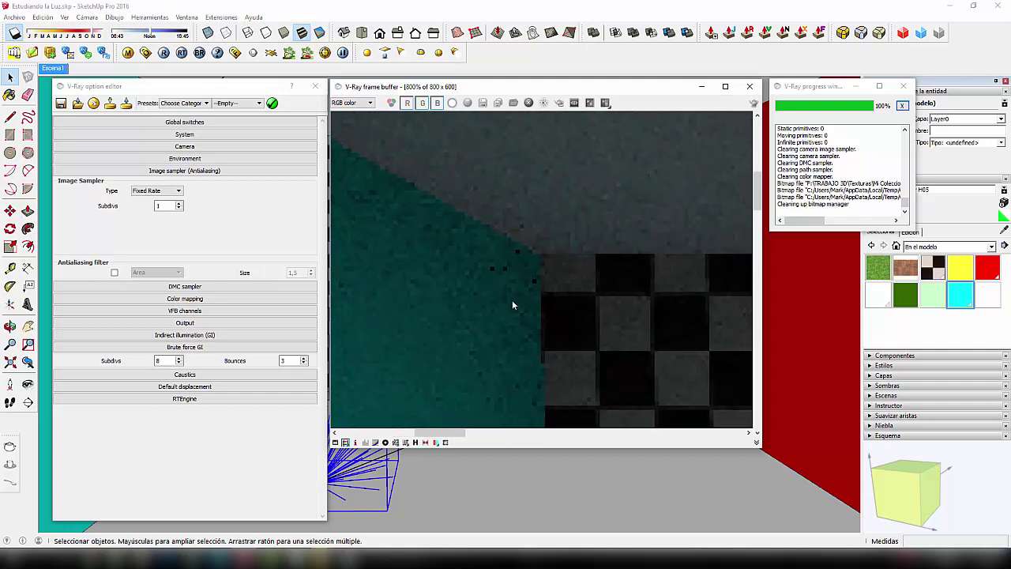
{"action": "left_click", "coordinate": [558, 102]}
{"action": "left_click_drag", "start_coordinate": [541, 291], "coordinate": [727, 419]}
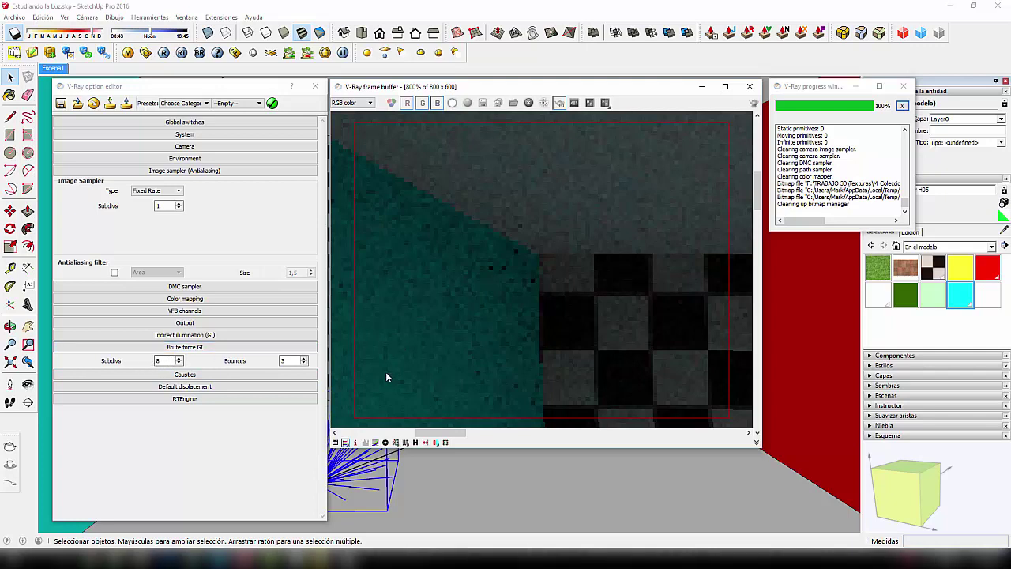
{"action": "left_click", "coordinate": [371, 479]}
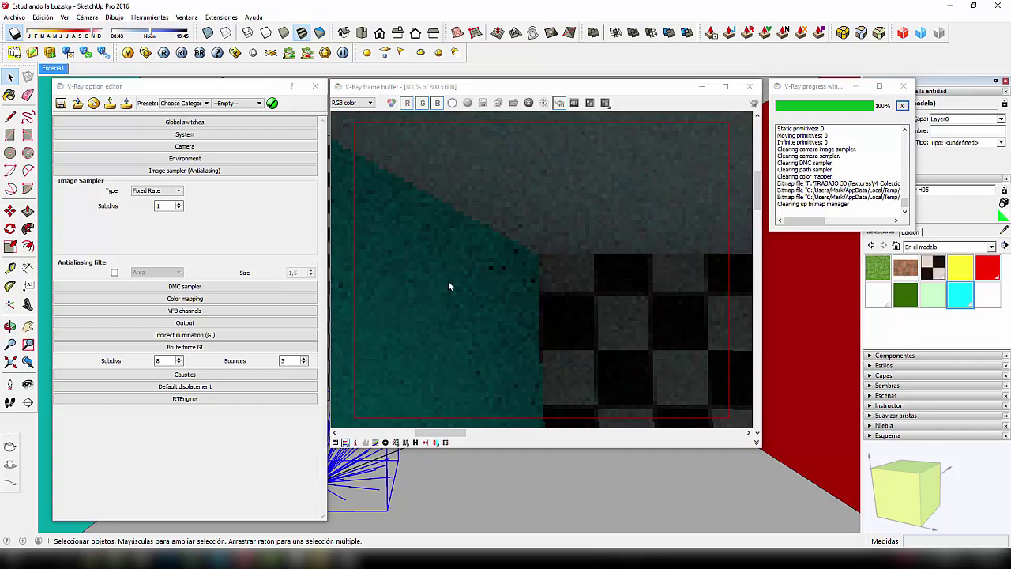
- Show the stamp controls of the frame buffer and review the stamp's font settings, keeping the current font
{"action": "left_click", "coordinate": [757, 443]}
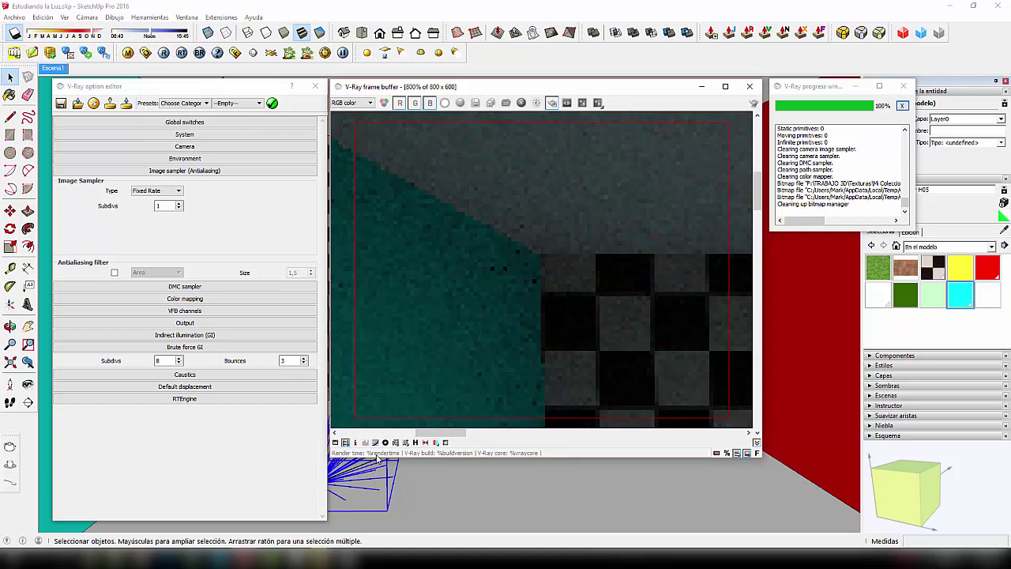
{"action": "left_click", "coordinate": [756, 452]}
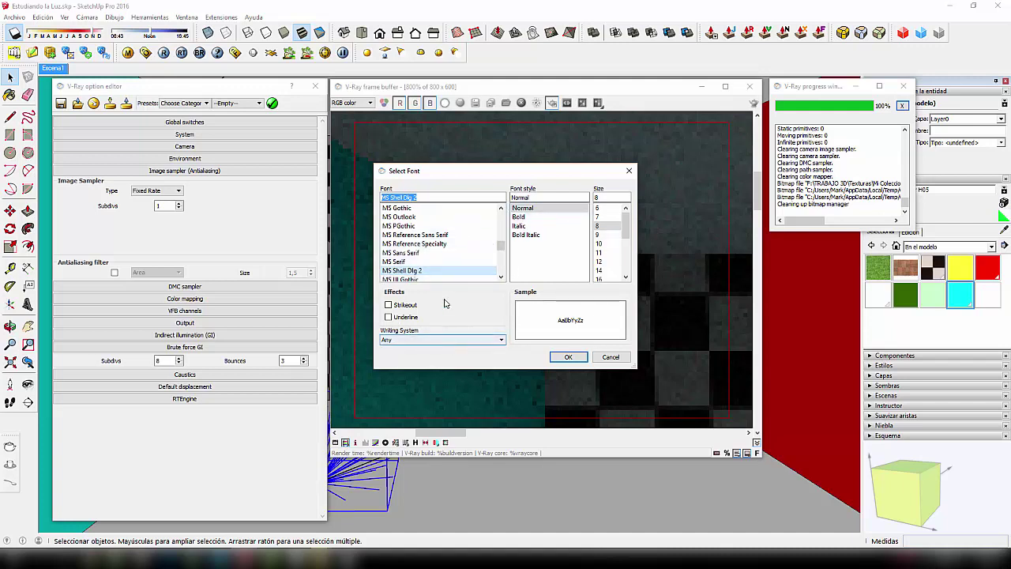
{"action": "double_click", "coordinate": [571, 320]}
{"action": "left_click", "coordinate": [567, 358]}
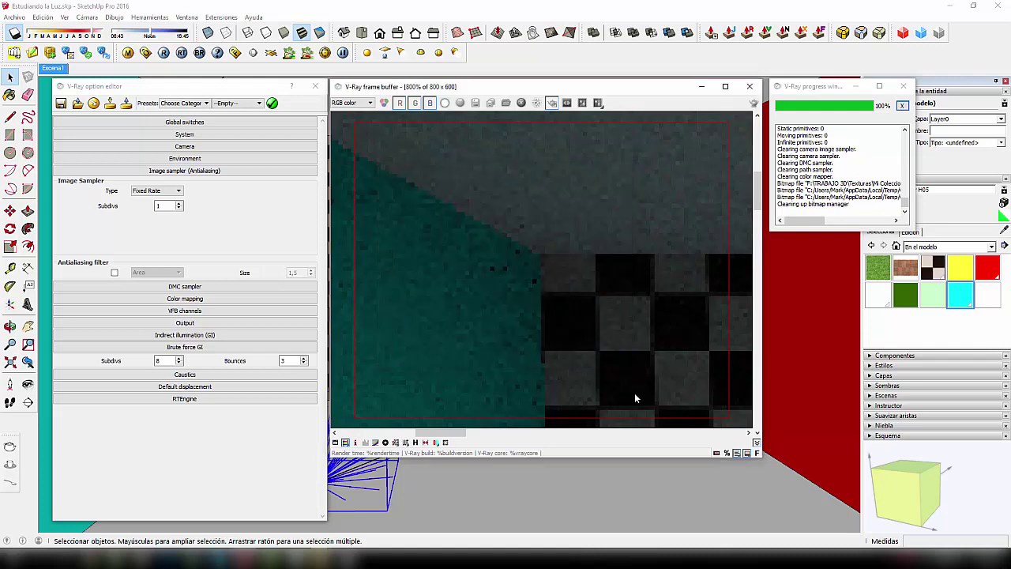
- Turn on the render stamp and shorten its text to "Render time: %rendertime"
{"action": "left_click", "coordinate": [716, 453]}
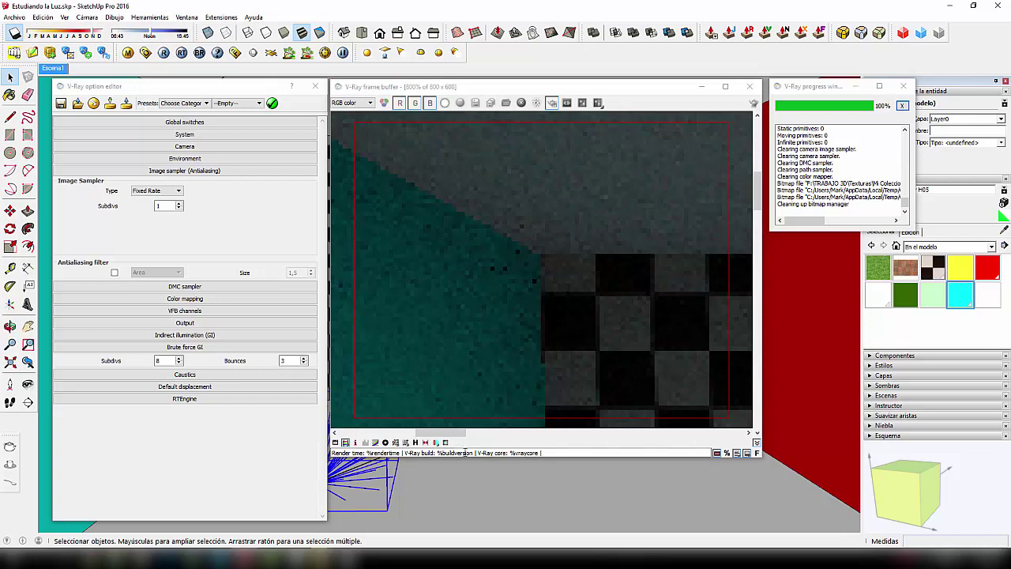
{"action": "left_click", "coordinate": [490, 455]}
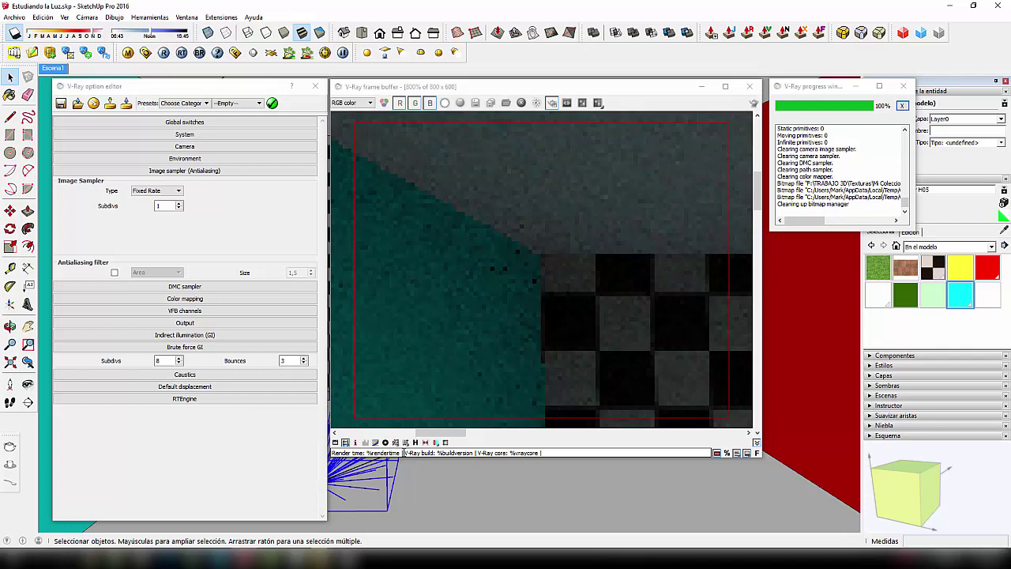
{"action": "left_click_drag", "start_coordinate": [403, 453], "coordinate": [584, 450]}
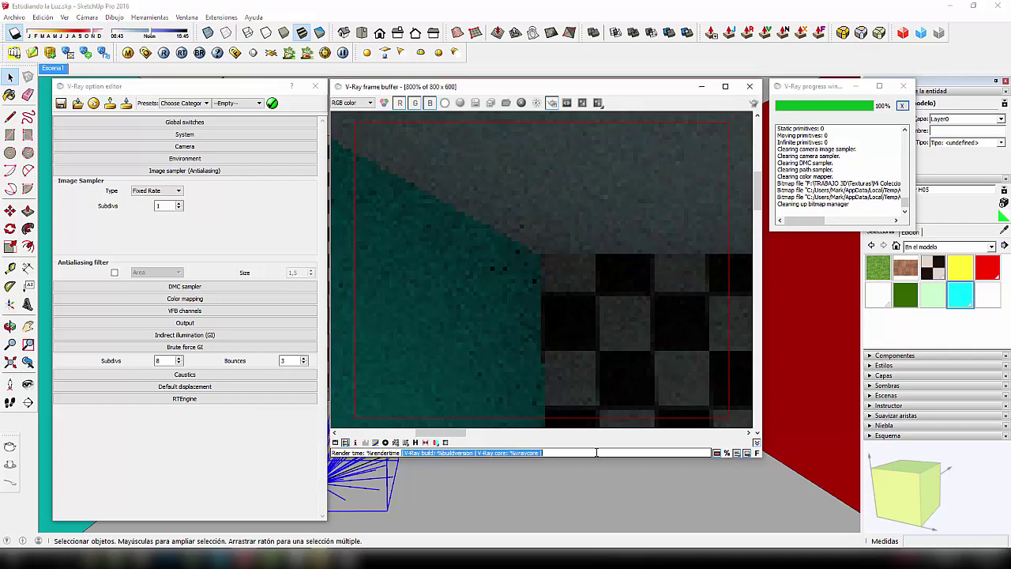
{"action": "key", "text": "BackSpace"}
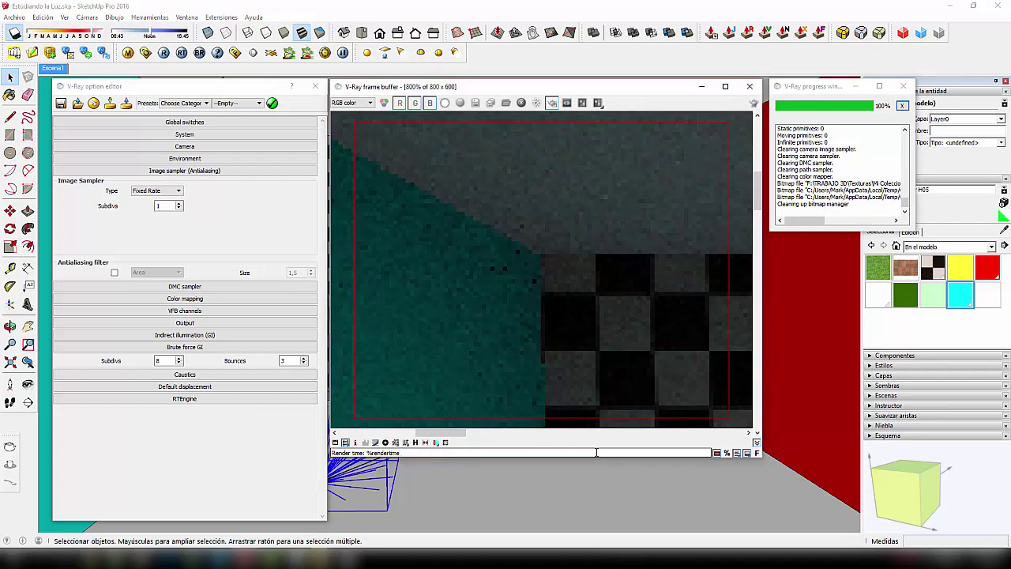
{"action": "left_click", "coordinate": [475, 470]}
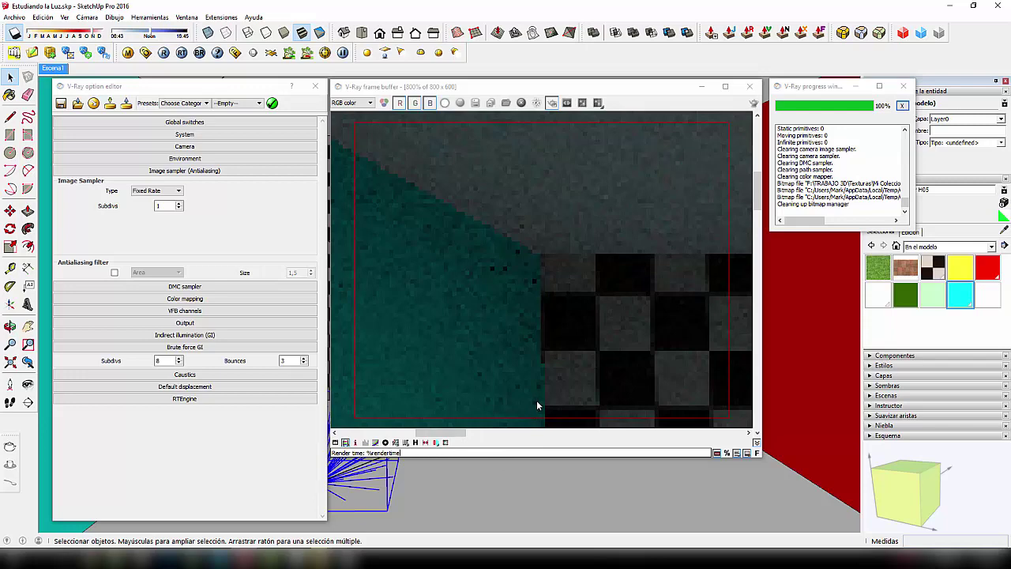
- Review the full list of available stamp variables with their values and descriptions, and close the list
{"action": "left_click", "coordinate": [726, 452]}
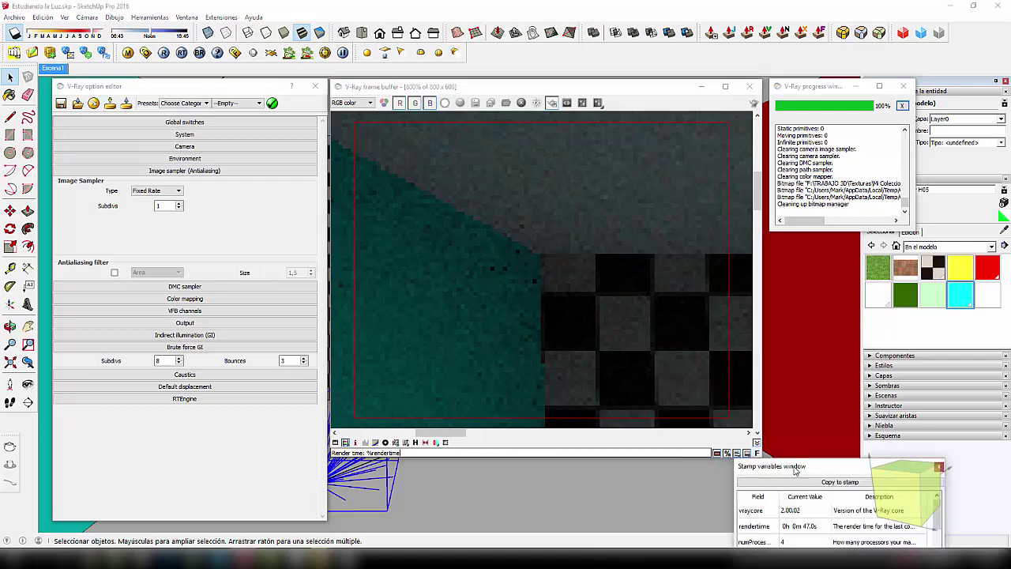
{"action": "left_click_drag", "start_coordinate": [794, 469], "coordinate": [551, 128]}
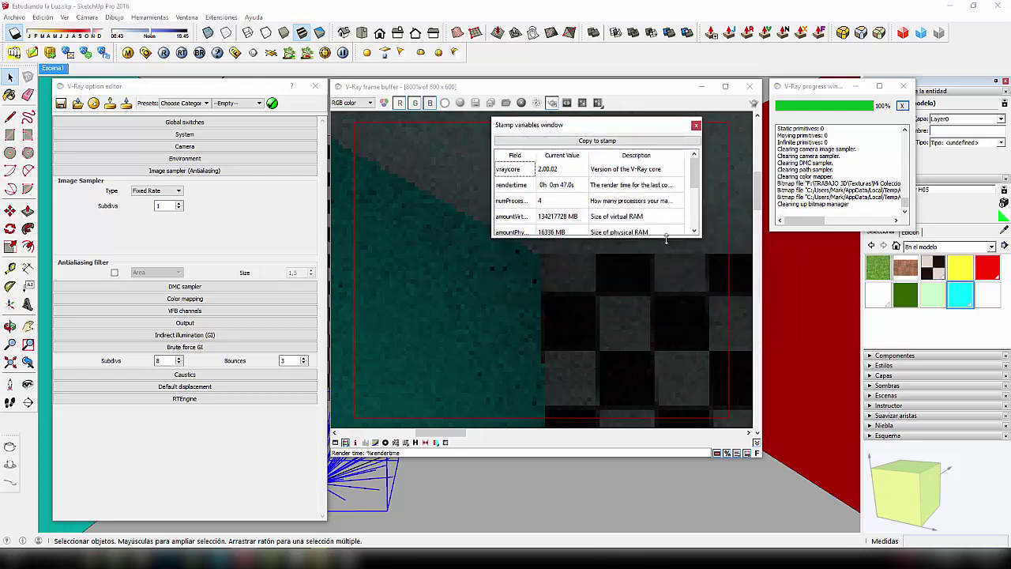
{"action": "left_click_drag", "start_coordinate": [666, 240], "coordinate": [678, 368]}
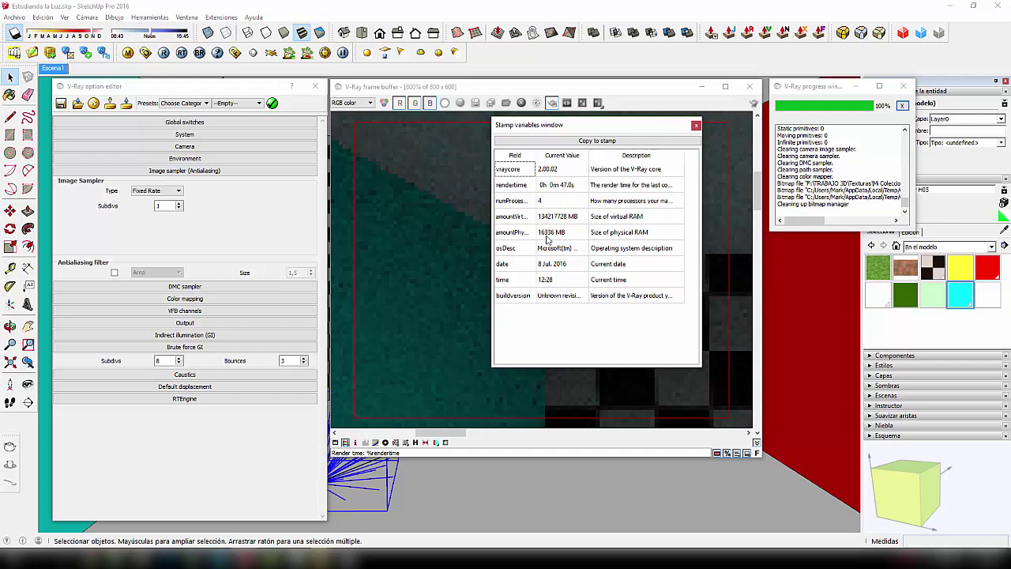
{"action": "left_click", "coordinate": [598, 141]}
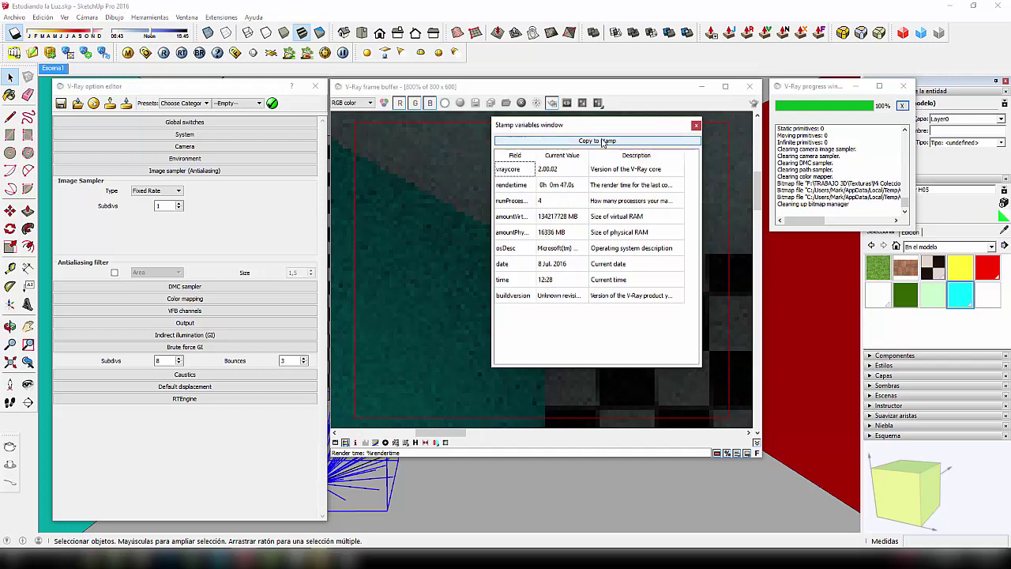
{"action": "left_click", "coordinate": [476, 453]}
{"action": "left_click", "coordinate": [408, 453]}
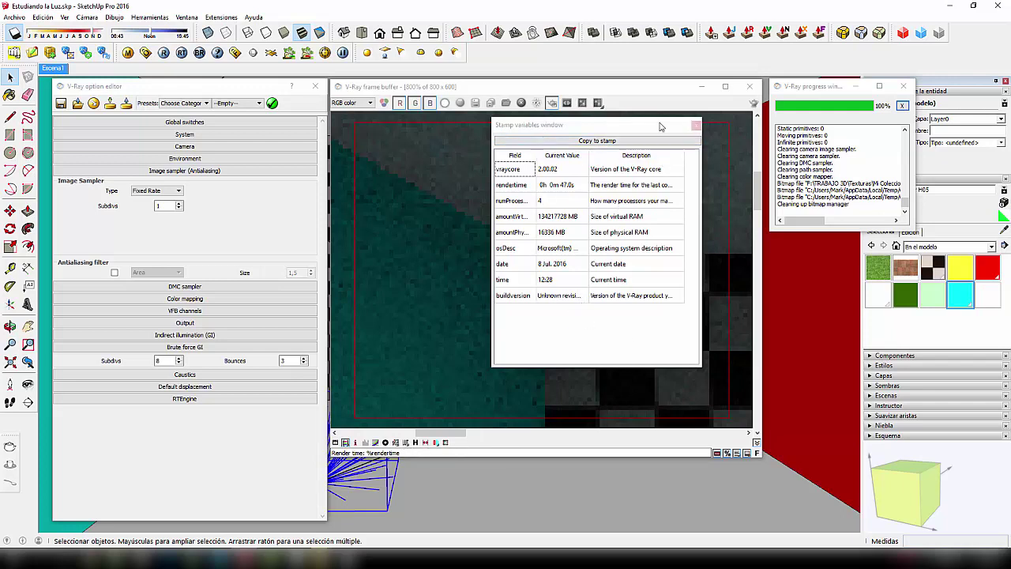
{"action": "left_click", "coordinate": [726, 453]}
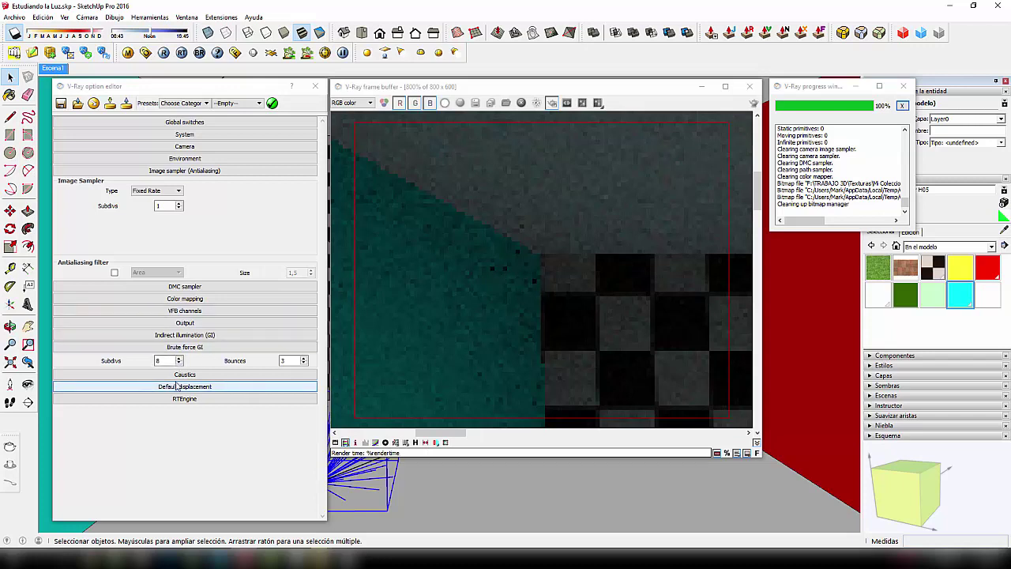
- Set the Brute force GI subdivisions to 16
{"action": "left_click", "coordinate": [162, 360]}
{"action": "double_click", "coordinate": [162, 360]}
{"action": "type", "text": "16"}
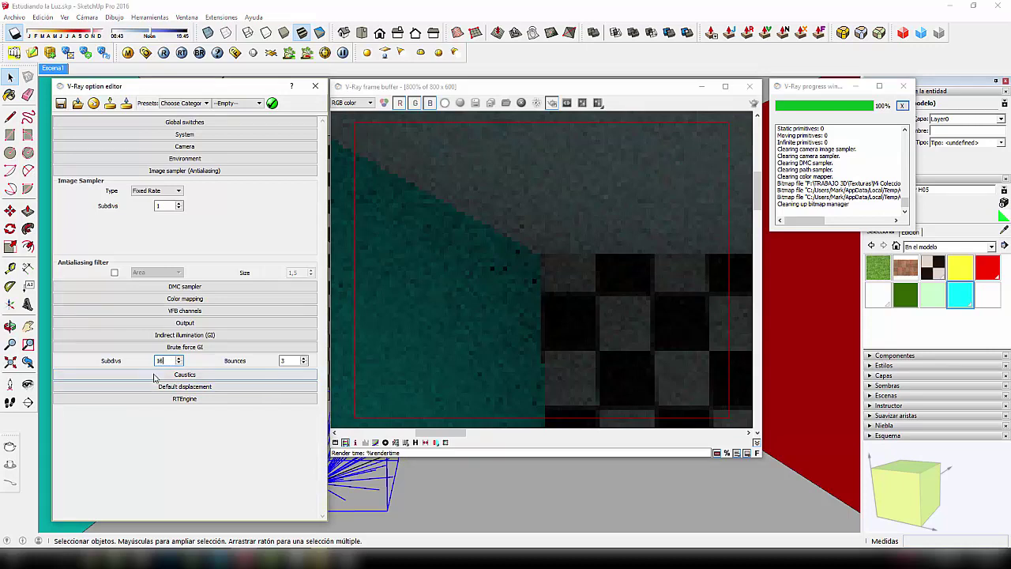
- Switch to the calculator, multiply 16 by 16 to work out the sample count, and place it beside the rendered image
{"action": "left_click", "coordinate": [245, 557]}
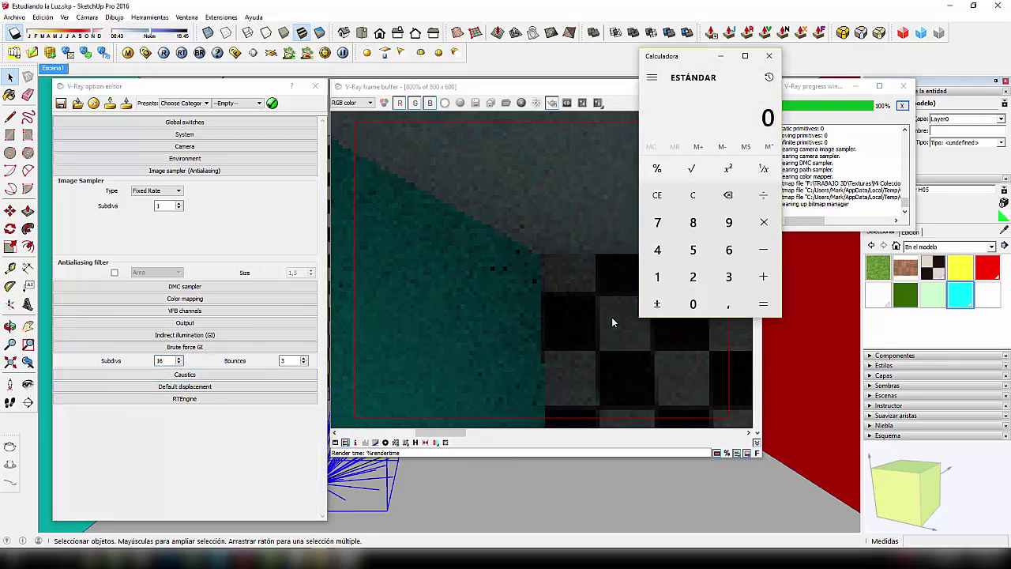
{"action": "left_click", "coordinate": [662, 281]}
{"action": "left_click", "coordinate": [728, 250]}
{"action": "left_click", "coordinate": [763, 222]}
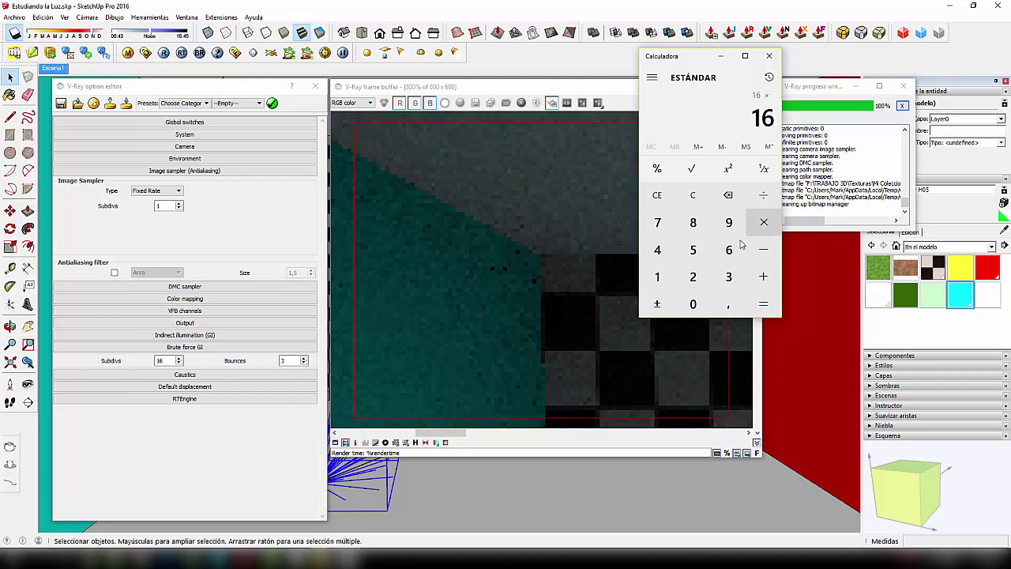
{"action": "left_click", "coordinate": [662, 282]}
{"action": "left_click", "coordinate": [728, 249]}
{"action": "left_click", "coordinate": [763, 303]}
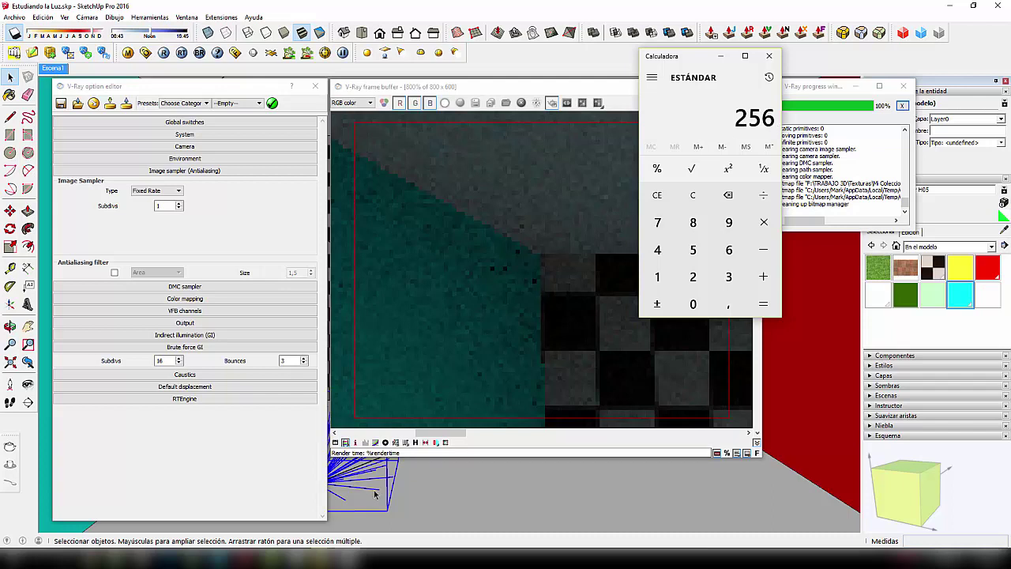
{"action": "mouse_move", "coordinate": [689, 60]}
{"action": "left_mouse_down"}
{"action": "mouse_move", "coordinate": [848, 195]}
{"action": "mouse_move", "coordinate": [825, 251]}
{"action": "left_mouse_up"}
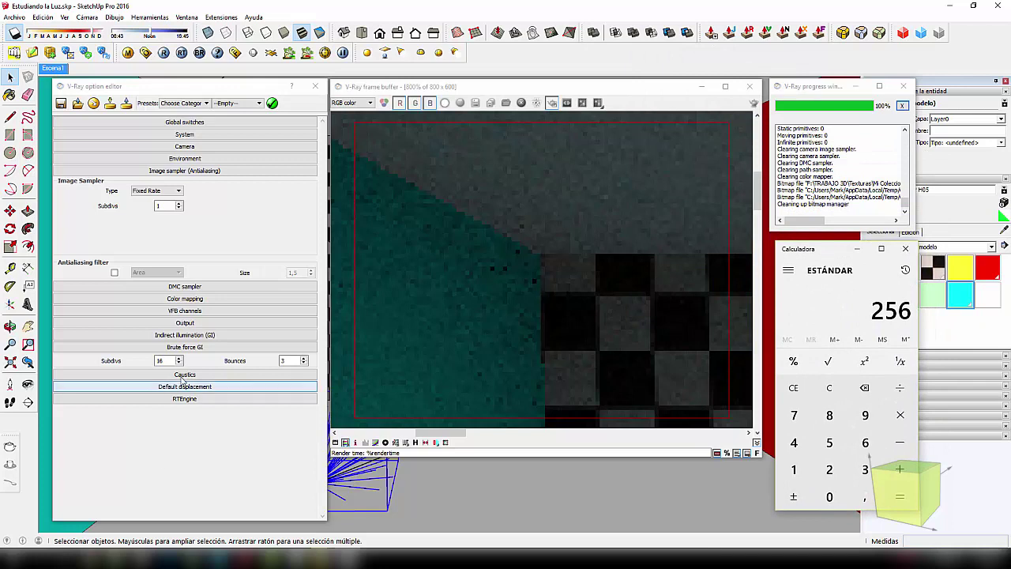
- Render the marked region, set the Brute force GI subdivisions to 32, and render the region again
{"action": "left_click", "coordinate": [754, 105]}
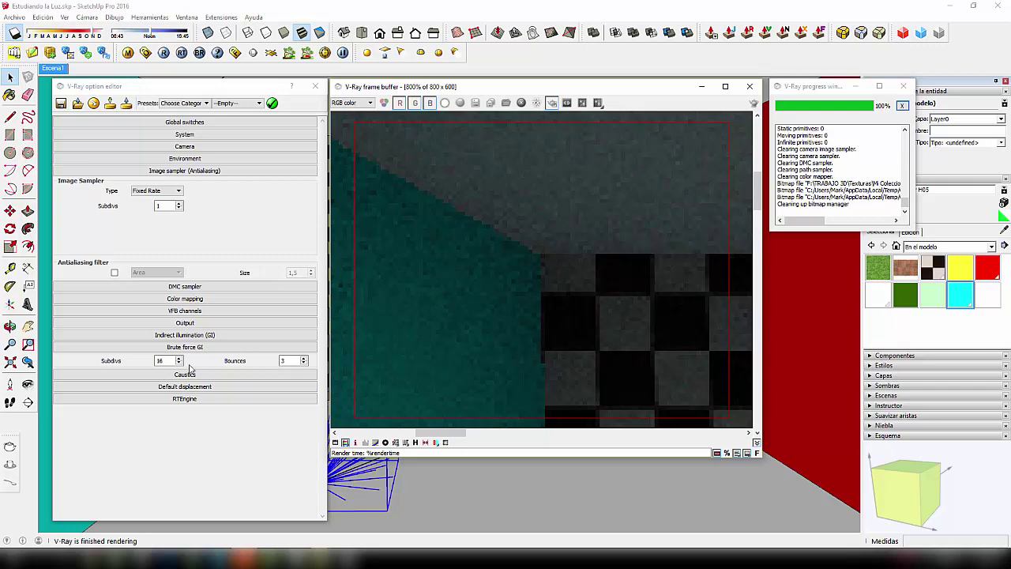
{"action": "double_click", "coordinate": [162, 360]}
{"action": "type", "text": "32"}
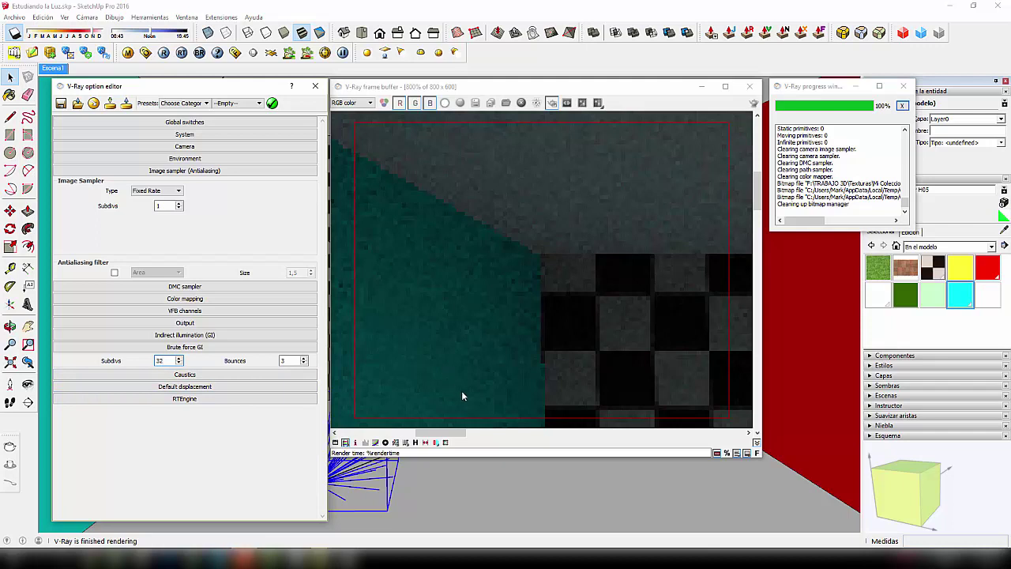
{"action": "left_click", "coordinate": [754, 104]}
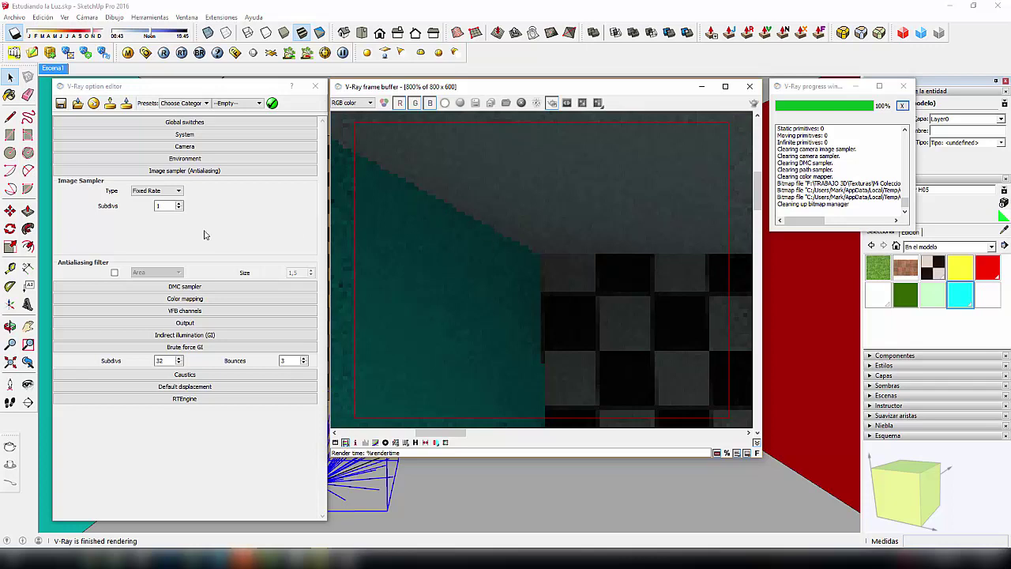
- Set the Brute force GI subdivisions to 48 and render the marked corner region
{"action": "left_click", "coordinate": [166, 389]}
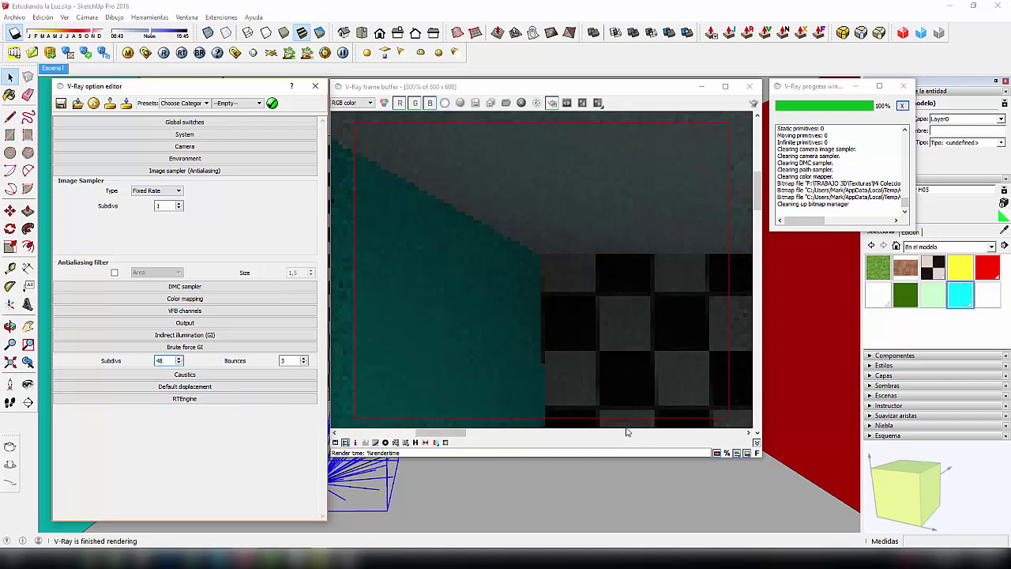
{"action": "left_click", "coordinate": [754, 104]}
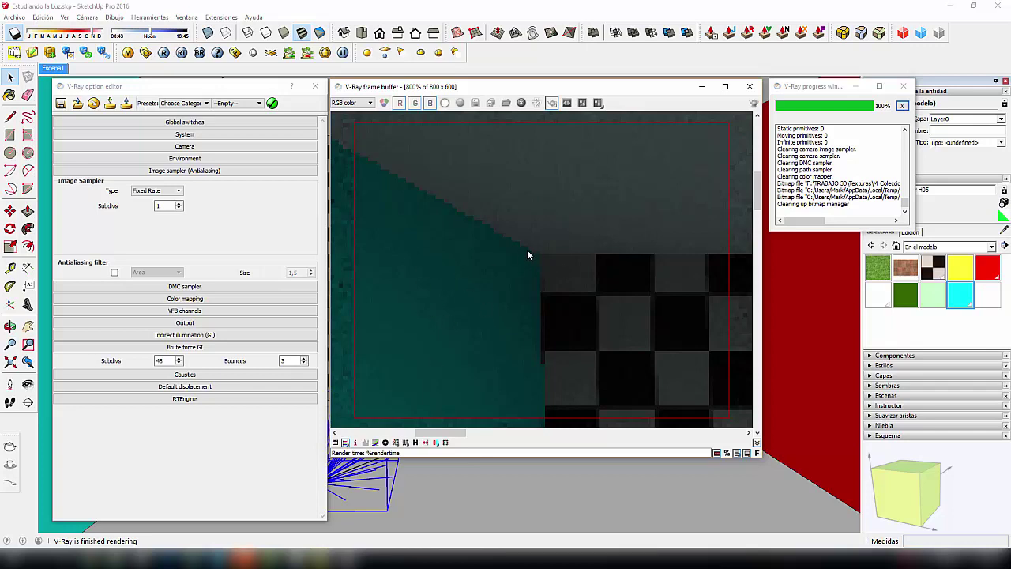
- Compare the noise in the re-rendered corner region with the rest of the image, both up close and in full view
{"action": "scroll", "coordinate": [584, 263], "scroll_direction": "down", "scroll_amount": 3}
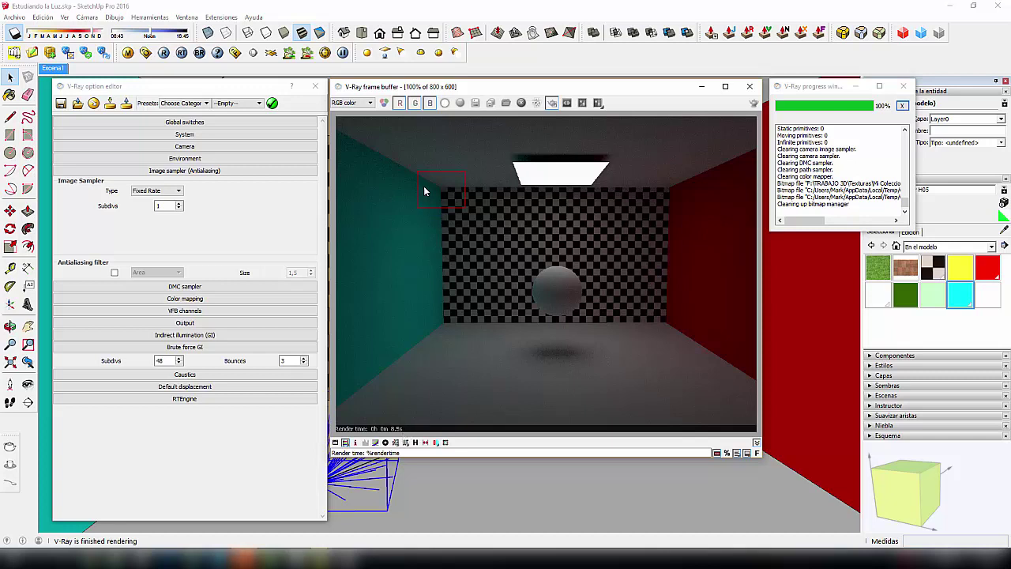
{"action": "scroll", "coordinate": [424, 190], "scroll_direction": "up", "scroll_amount": 4}
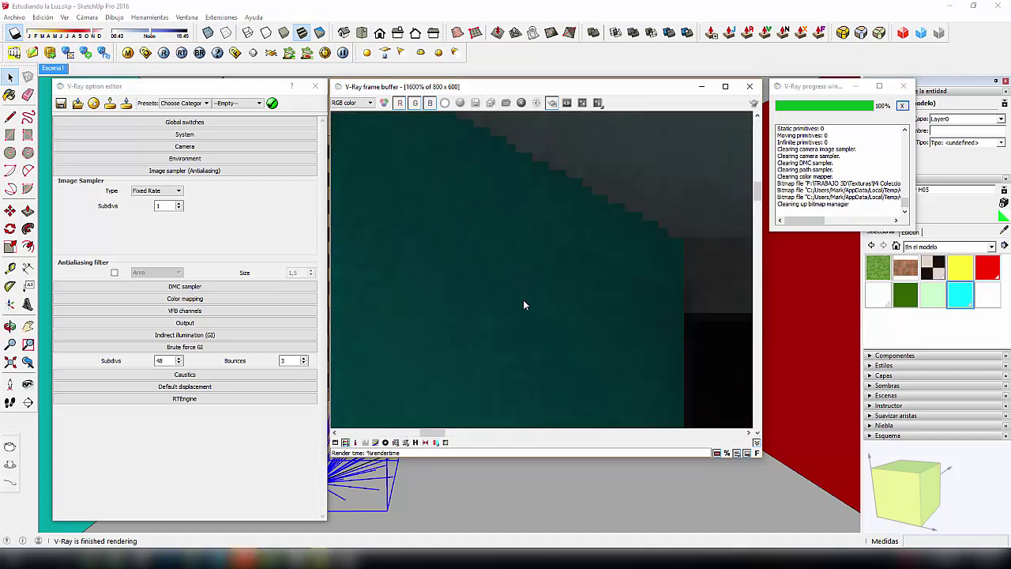
{"action": "scroll", "coordinate": [514, 293], "scroll_direction": "down", "scroll_amount": 4}
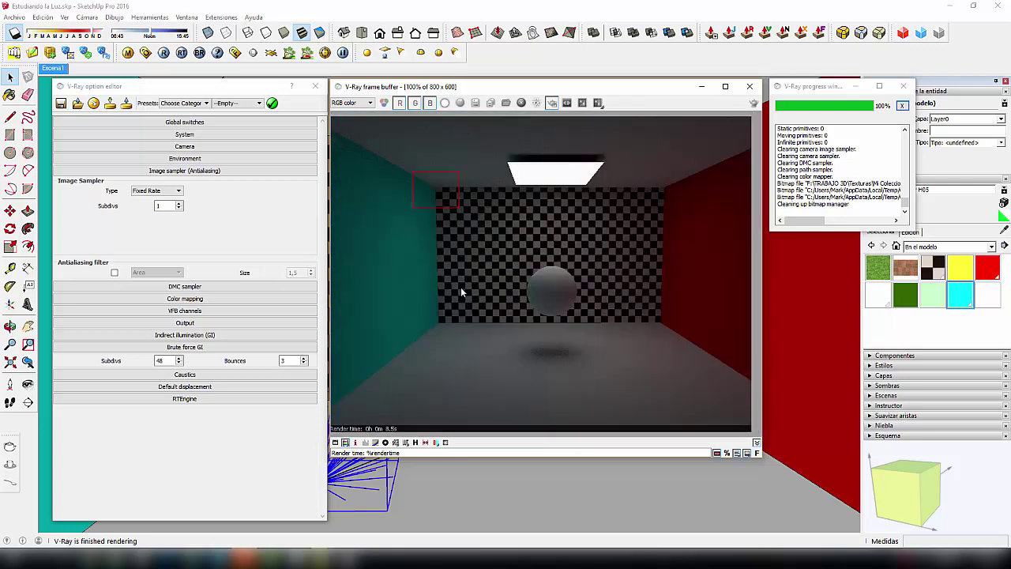
{"action": "scroll", "coordinate": [453, 276], "scroll_direction": "down", "scroll_amount": 1}
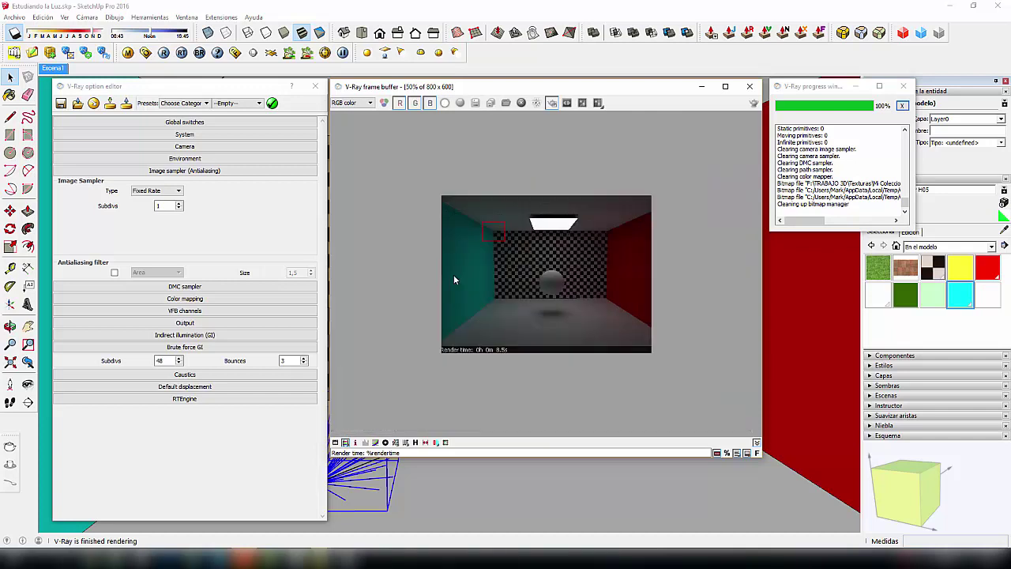
- Redraw the render region as a tall rectangle covering the rear part of the teal wall up to the checkered wall
{"action": "scroll", "coordinate": [453, 276], "scroll_direction": "up", "scroll_amount": 1}
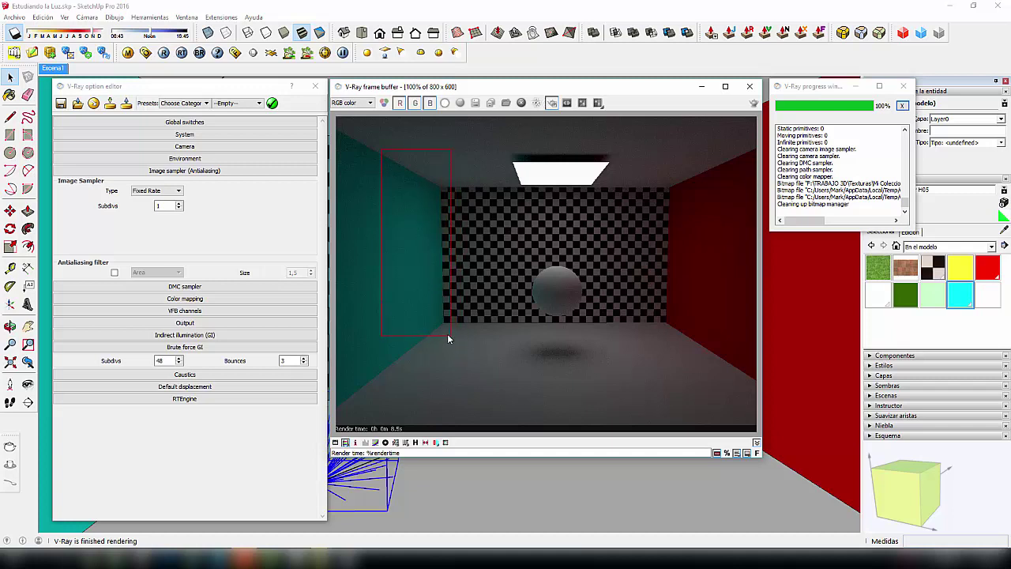
{"action": "left_click_drag", "start_coordinate": [445, 335], "coordinate": [448, 335]}
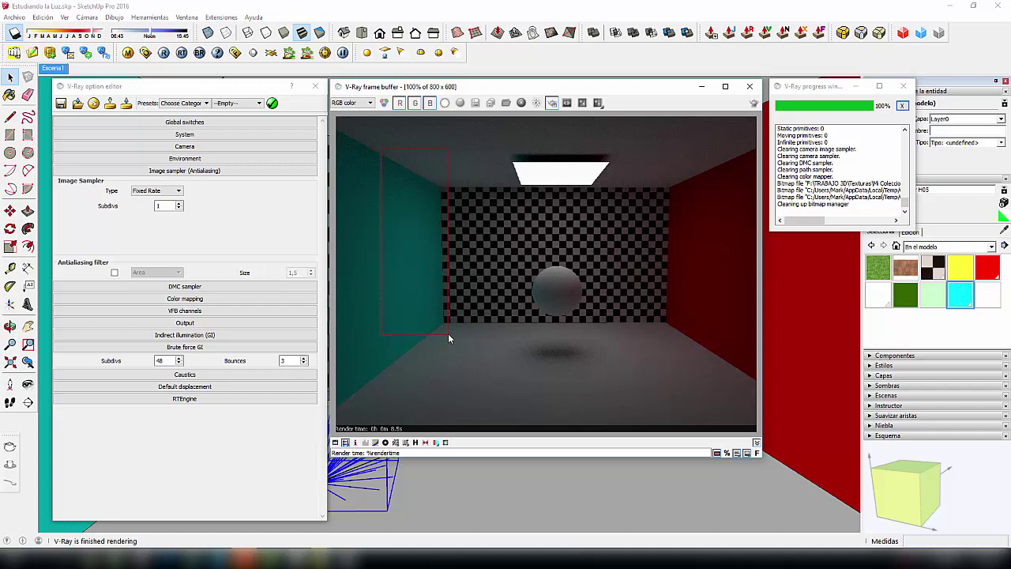
- Render the marked teal wall region and multiply 48 by 48 in the calculator while it renders
{"action": "left_click", "coordinate": [754, 104]}
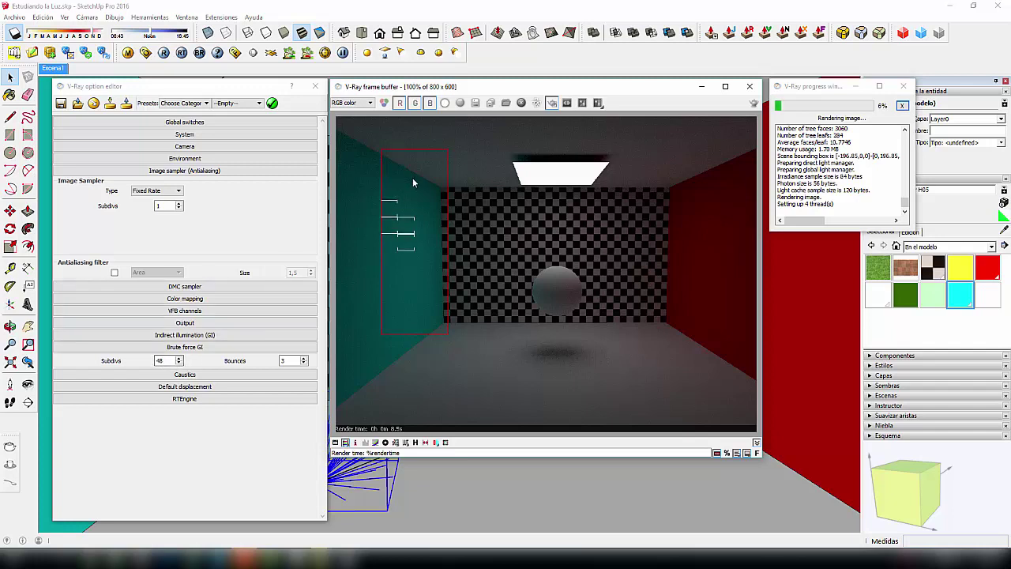
{"action": "left_click", "coordinate": [323, 559]}
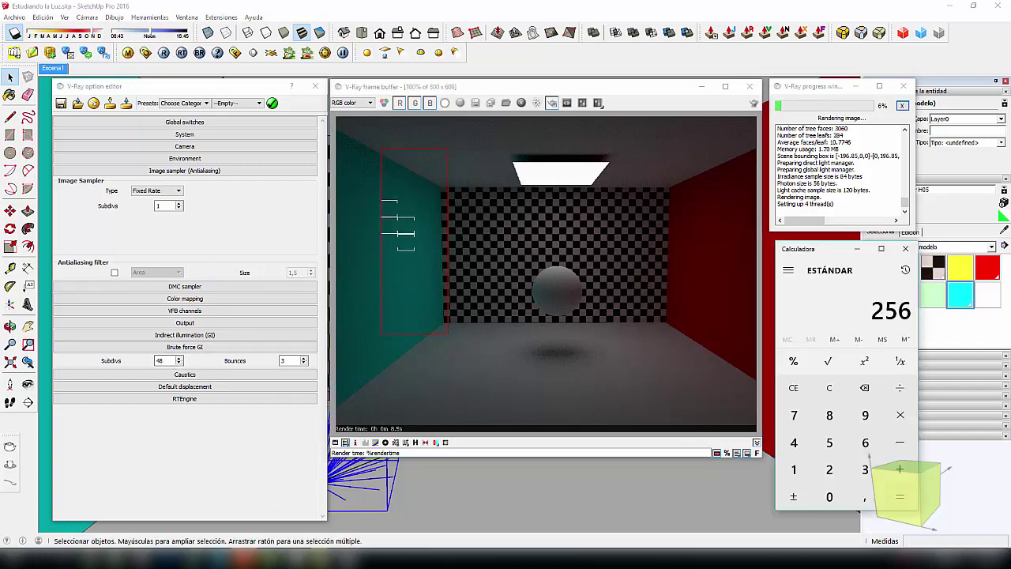
{"action": "left_click", "coordinate": [829, 387]}
{"action": "left_click", "coordinate": [793, 443]}
{"action": "left_click", "coordinate": [830, 414]}
{"action": "left_click", "coordinate": [900, 415]}
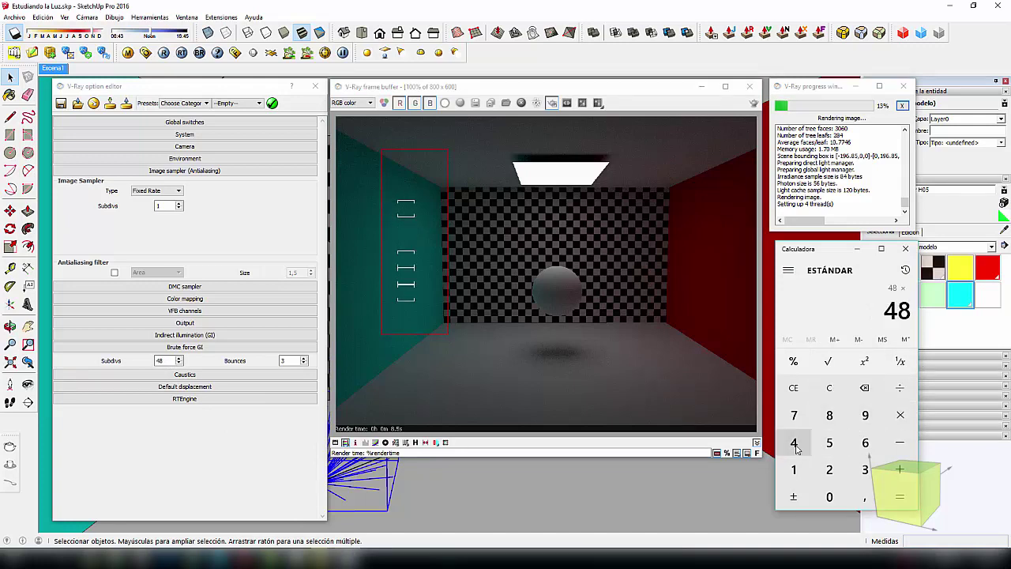
{"action": "left_click", "coordinate": [793, 442]}
{"action": "left_click", "coordinate": [830, 415]}
{"action": "left_click", "coordinate": [900, 496]}
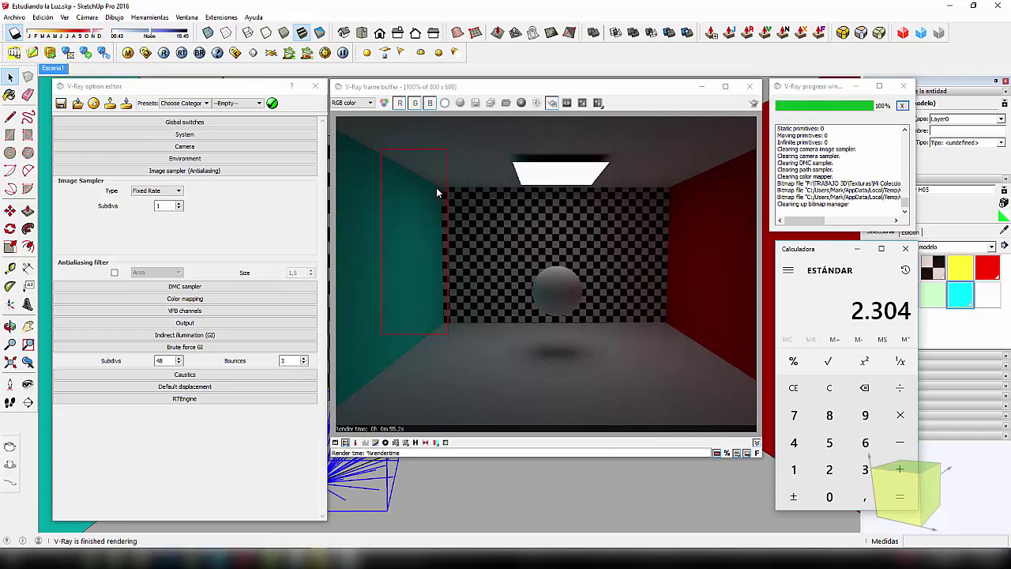
- Set the Fixed Rate image sampler subdivisions to 4 and review them against the Brute force GI subdivisions and the calculator result
{"action": "left_click", "coordinate": [179, 205]}
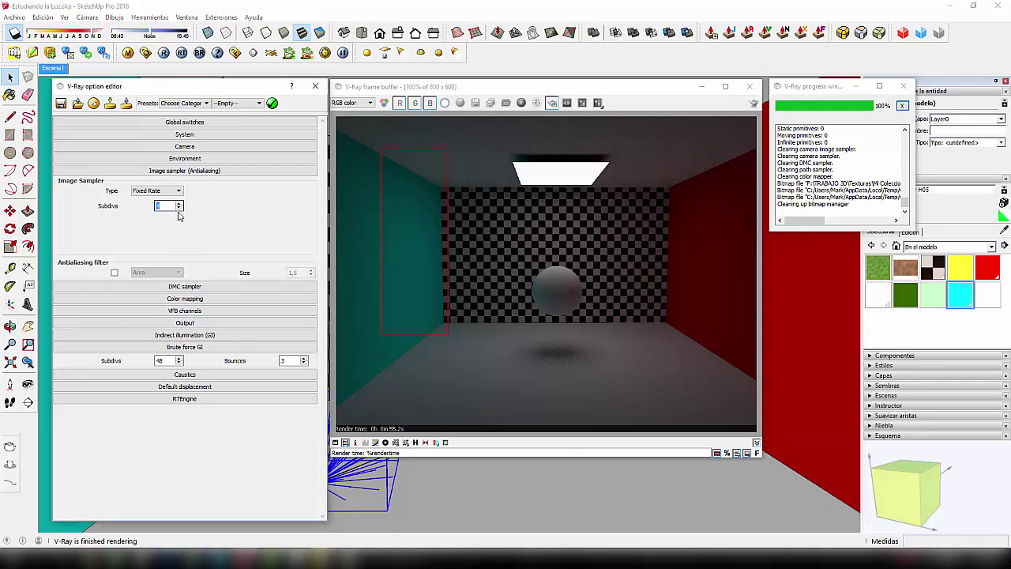
{"action": "type", "text": "4"}
{"action": "left_click", "coordinate": [345, 558]}
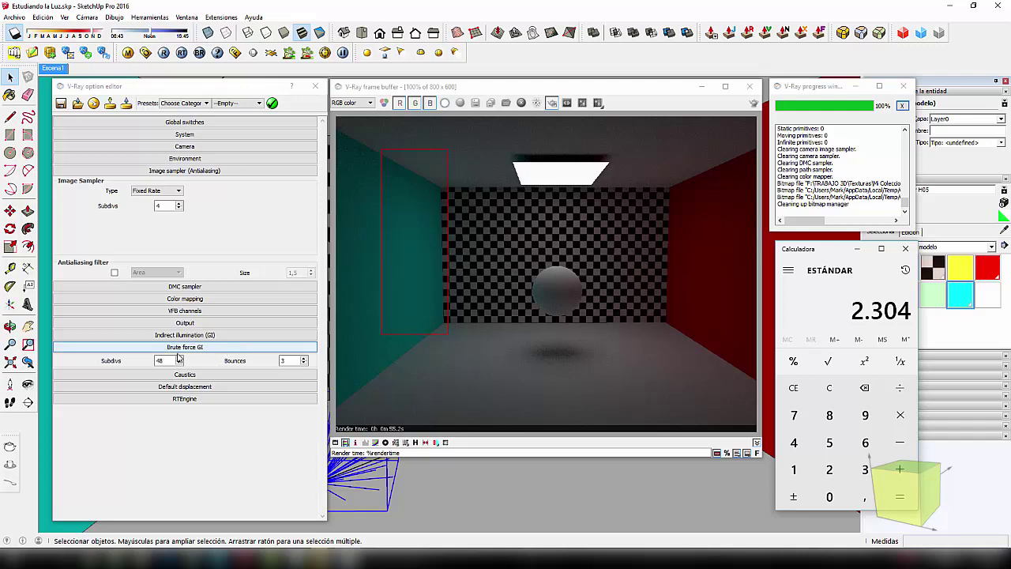
{"action": "left_click_drag", "start_coordinate": [170, 361], "coordinate": [152, 360]}
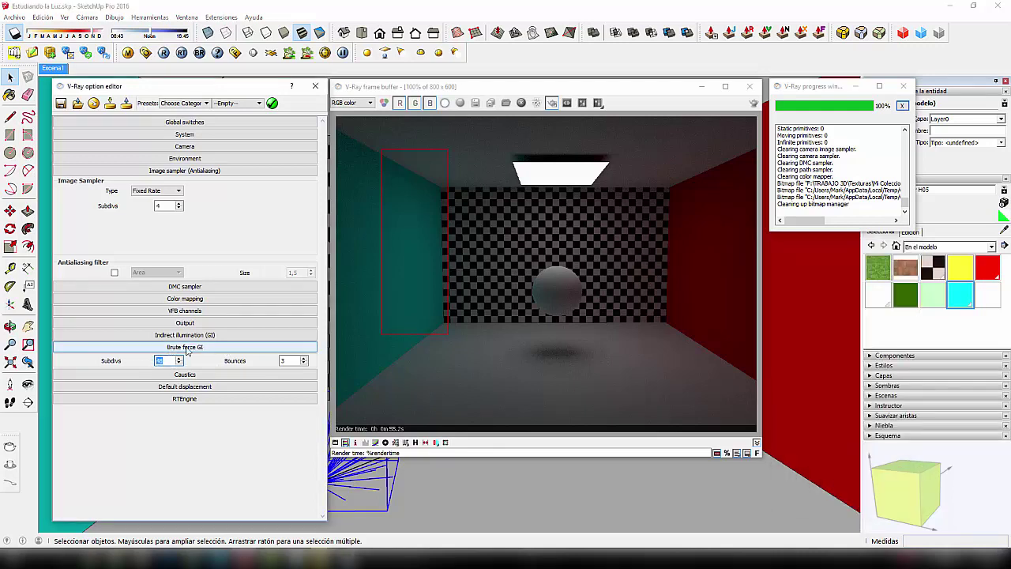
{"action": "left_click", "coordinate": [319, 558]}
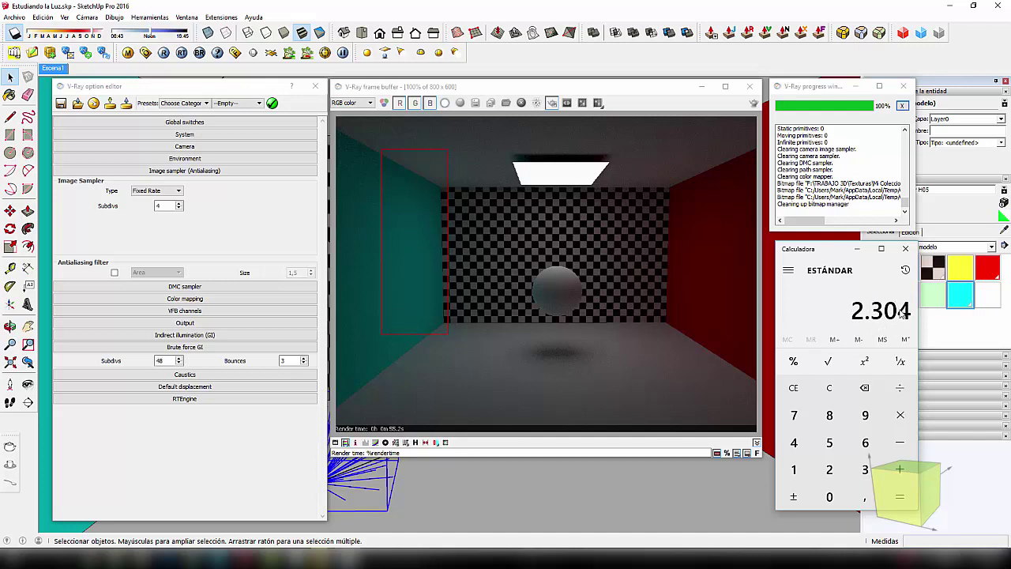
{"action": "left_click", "coordinate": [160, 206]}
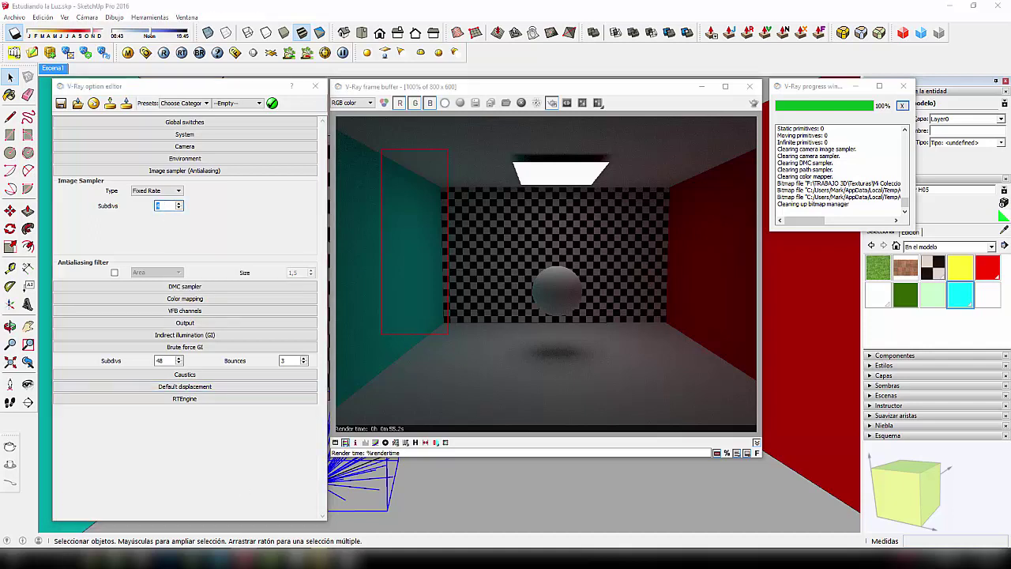
- Divide the calculator's current result by 16
{"action": "left_click", "coordinate": [244, 559]}
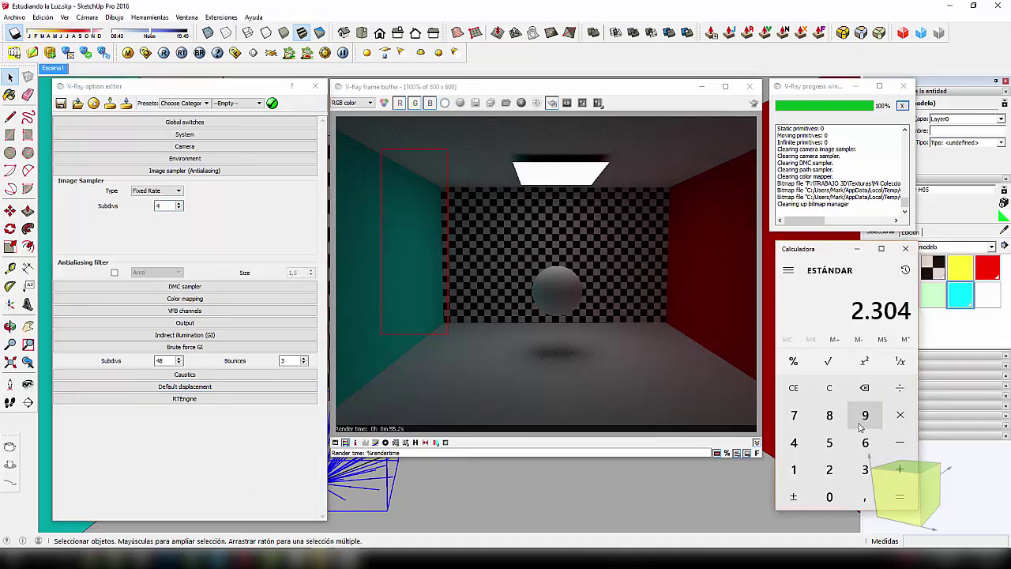
{"action": "left_click", "coordinate": [899, 388]}
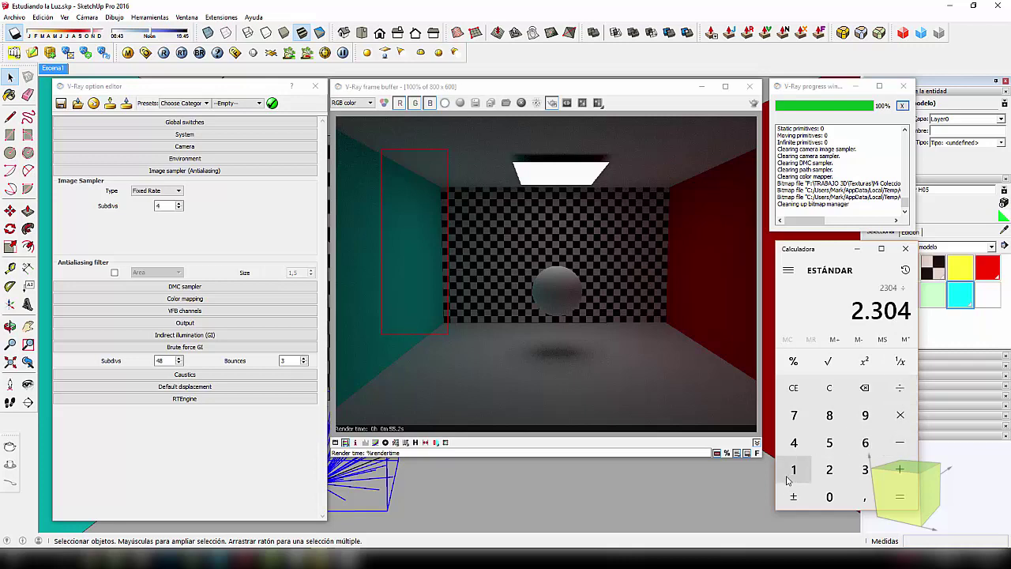
{"action": "left_click", "coordinate": [794, 469]}
{"action": "left_click", "coordinate": [865, 442]}
{"action": "left_click", "coordinate": [899, 496]}
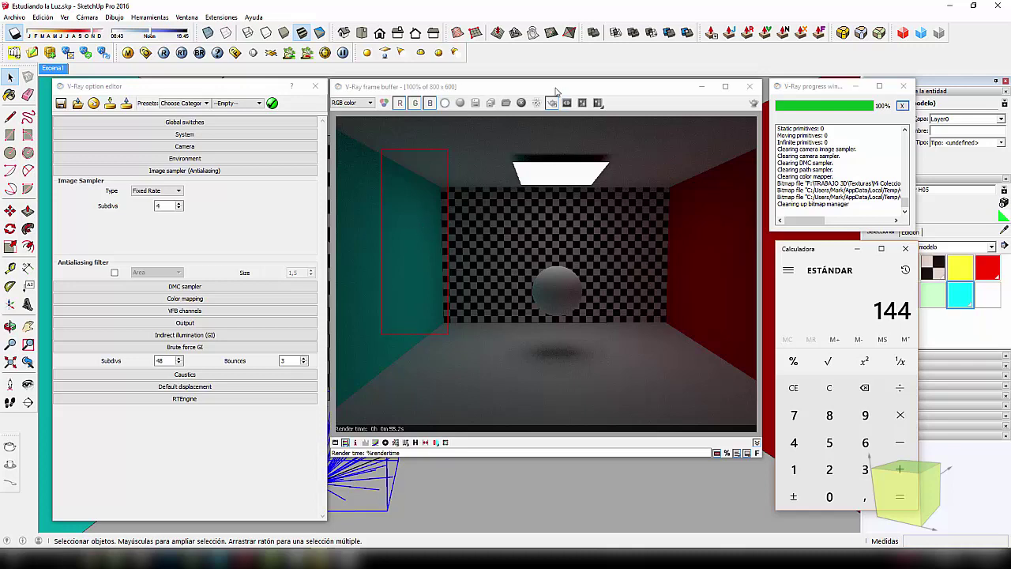
- Close the V-Ray options and reposition the frame buffer and calculator to view the ray diagram, render and calculation side by side
{"action": "left_click", "coordinate": [315, 86]}
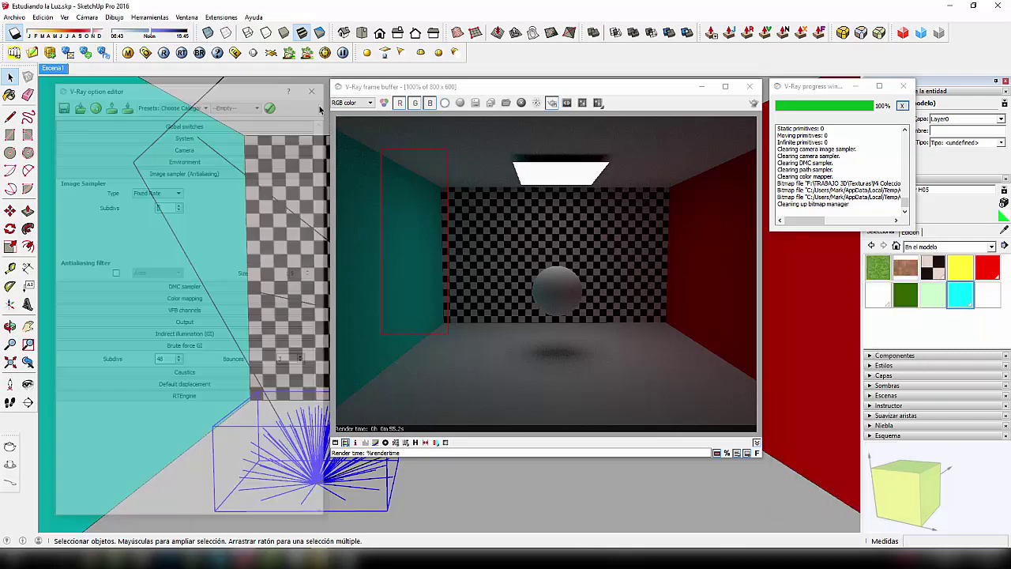
{"action": "left_click_drag", "start_coordinate": [515, 87], "coordinate": [649, 73]}
{"action": "left_click", "coordinate": [368, 441]}
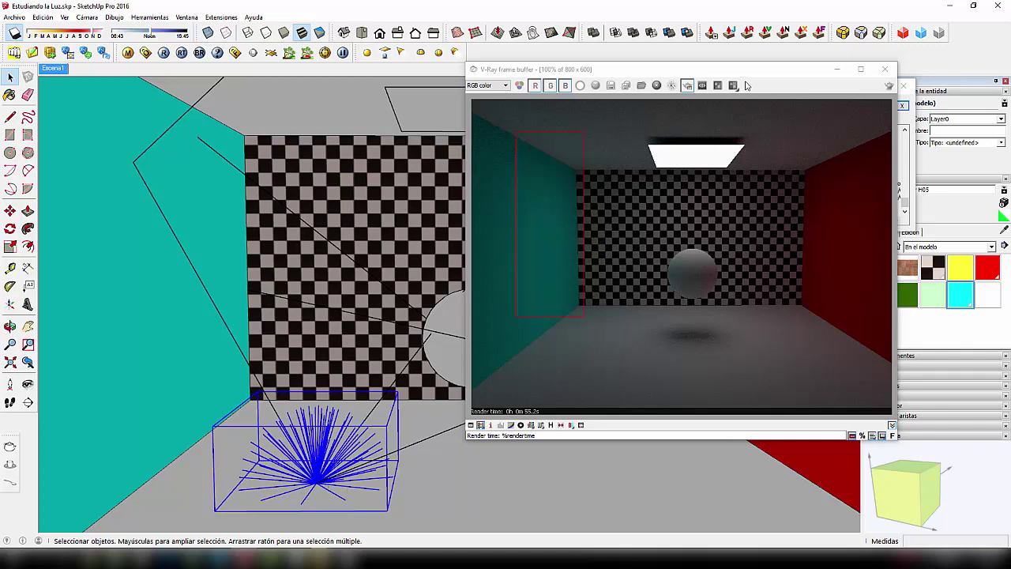
{"action": "left_click_drag", "start_coordinate": [729, 70], "coordinate": [667, 69]}
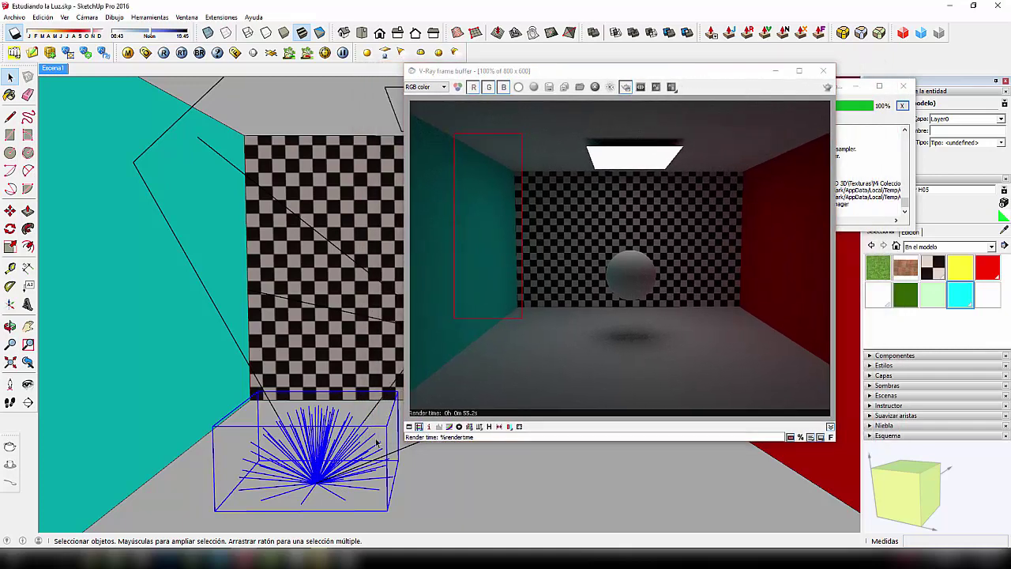
{"action": "left_click", "coordinate": [352, 559]}
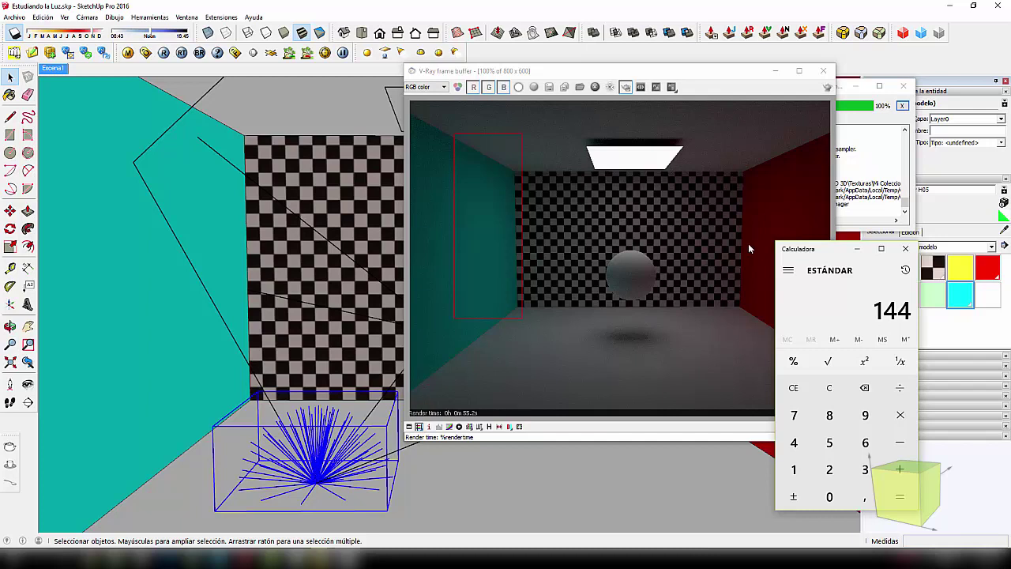
{"action": "left_click_drag", "start_coordinate": [831, 254], "coordinate": [842, 247]}
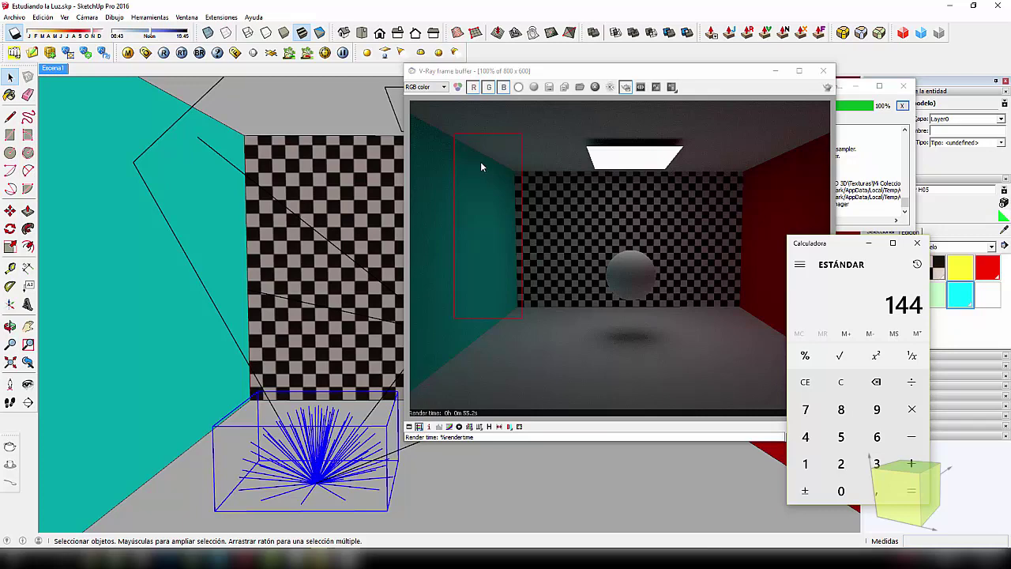
{"action": "left_click_drag", "start_coordinate": [680, 83], "coordinate": [707, 83]}
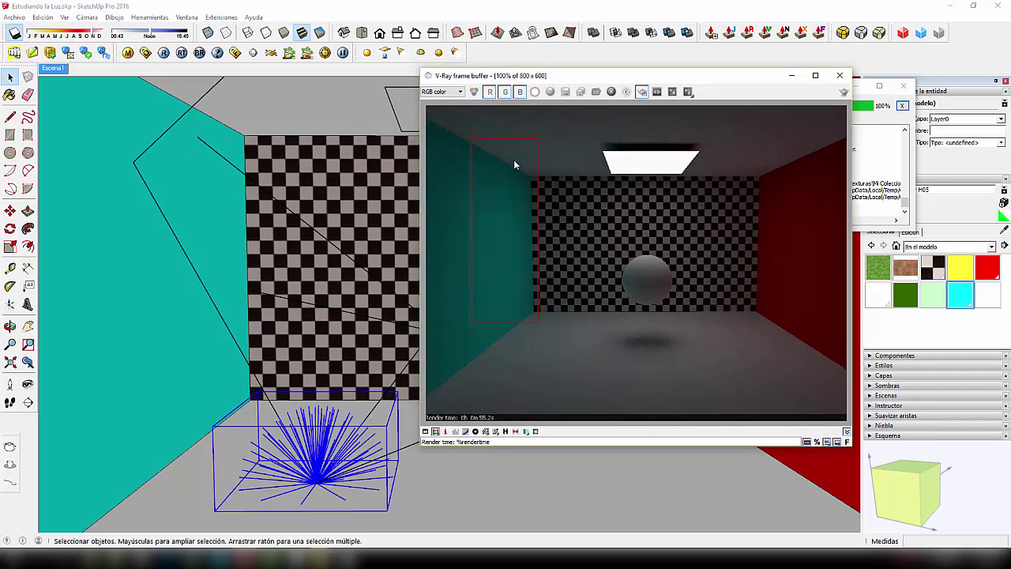
- Reopen the V-Ray options to review the image sampler and Brute force GI subdivisions beside the rendered region
{"action": "left_click", "coordinate": [146, 52]}
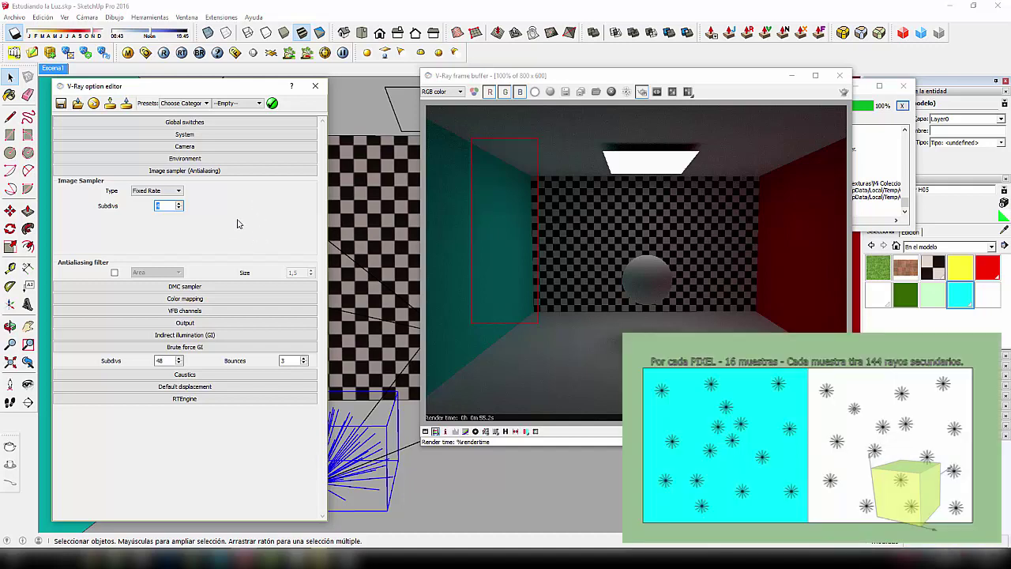
{"action": "left_click", "coordinate": [409, 209]}
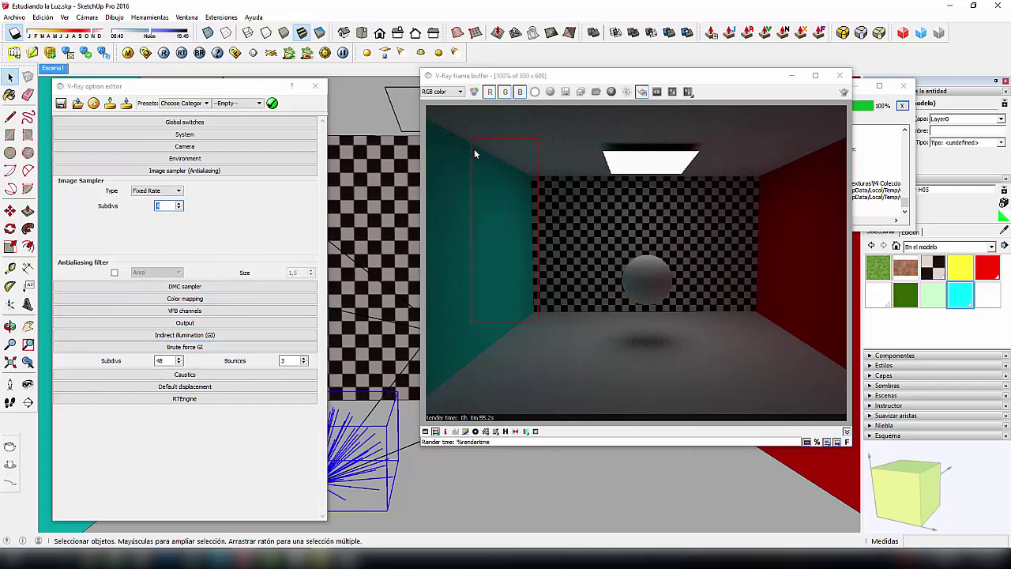
{"action": "left_click", "coordinate": [116, 221]}
- Close the frame buffer and options, and examine the camera ray and the burst of secondary rays from outside the room
{"action": "left_click", "coordinate": [839, 75]}
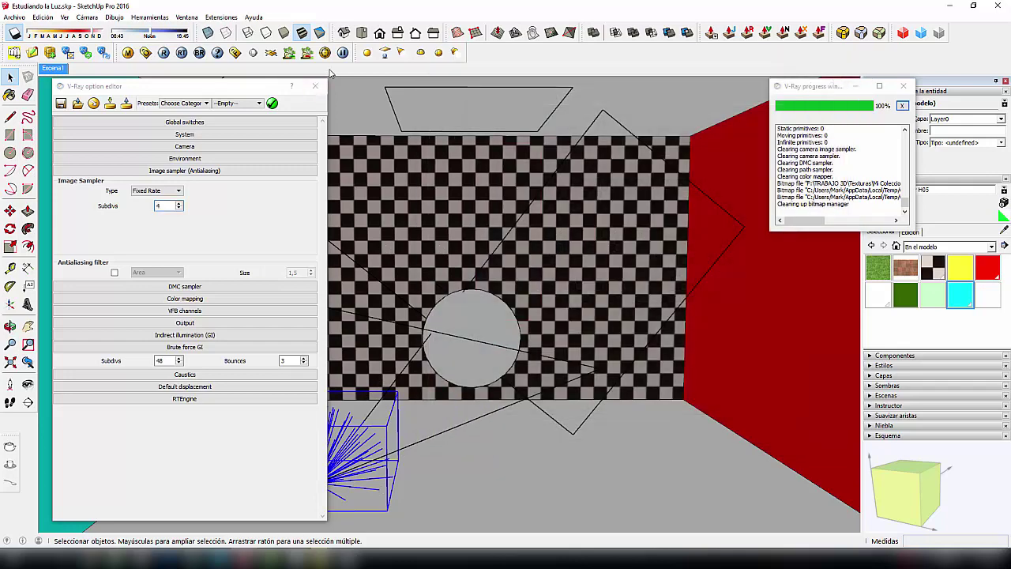
{"action": "left_click", "coordinate": [315, 86]}
{"action": "middle_click_drag", "start_coordinate": [594, 348], "coordinate": [448, 365]}
{"action": "scroll", "coordinate": [450, 365], "scroll_direction": "down", "scroll_amount": 2}
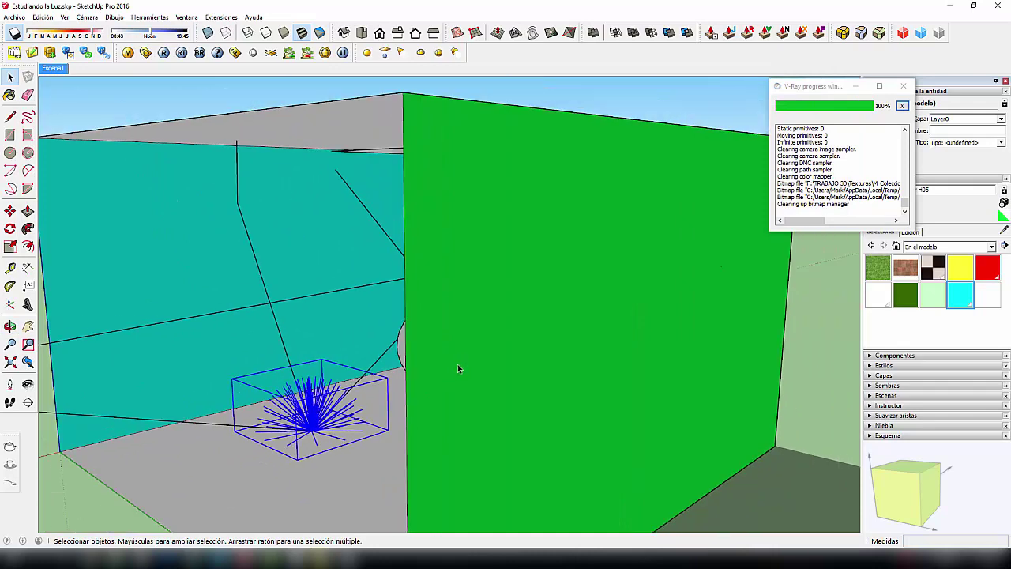
{"action": "scroll", "coordinate": [457, 368], "scroll_direction": "down", "scroll_amount": 3}
{"action": "scroll", "coordinate": [124, 413], "scroll_direction": "down", "scroll_amount": 3}
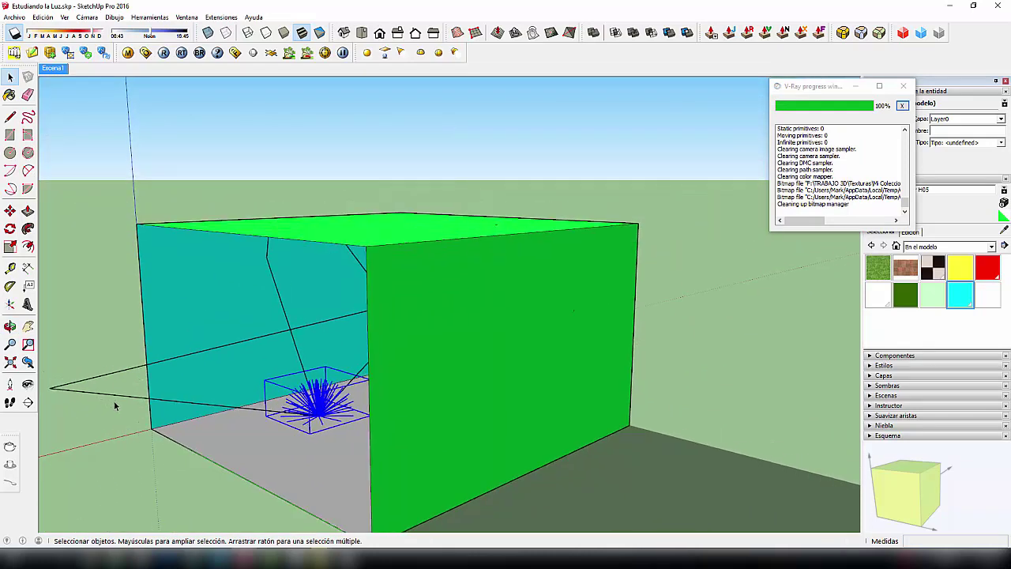
{"action": "left_click", "coordinate": [115, 397]}
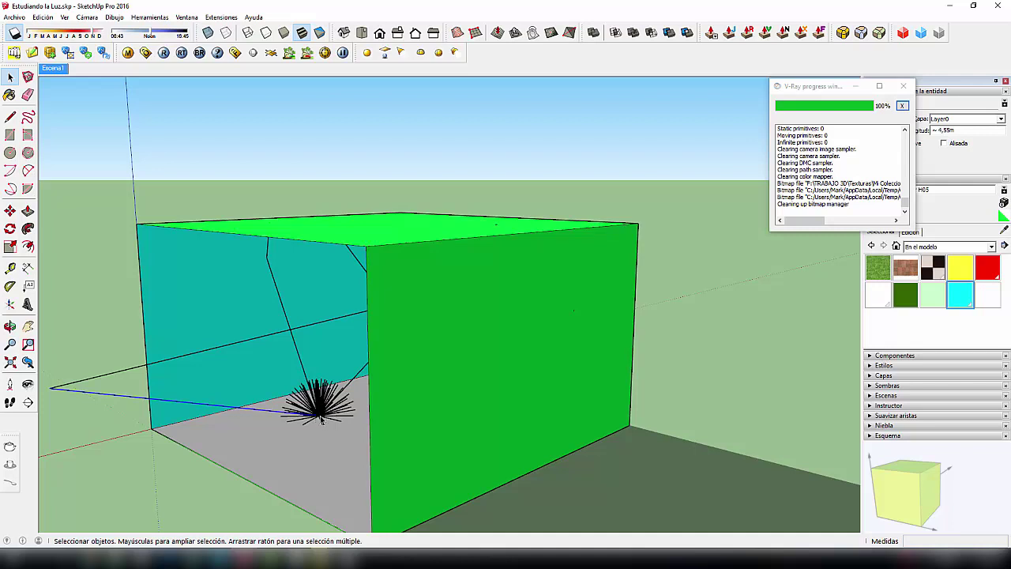
{"action": "left_click", "coordinate": [327, 393]}
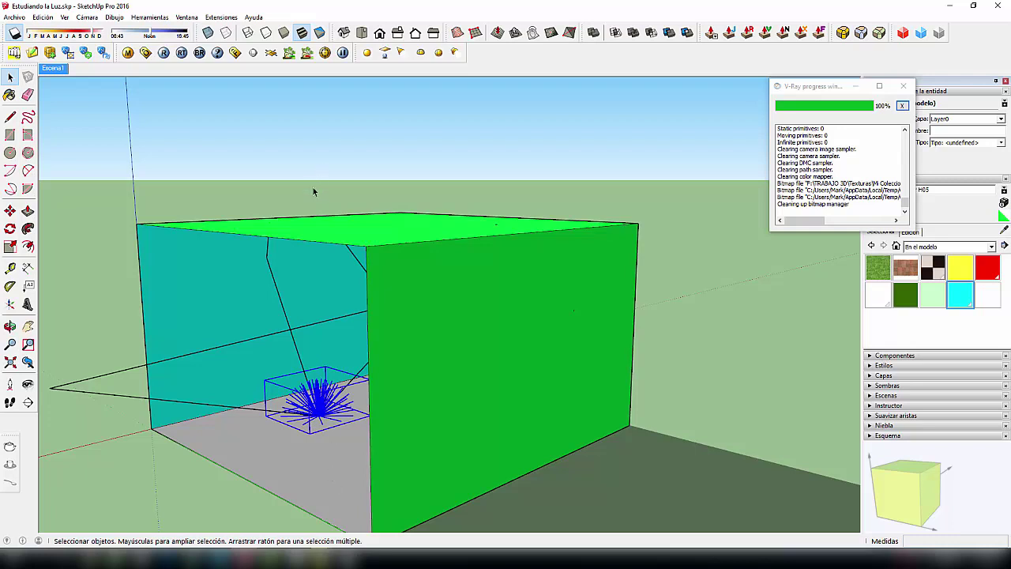
{"action": "middle_click_drag", "start_coordinate": [302, 345], "coordinate": [238, 320]}
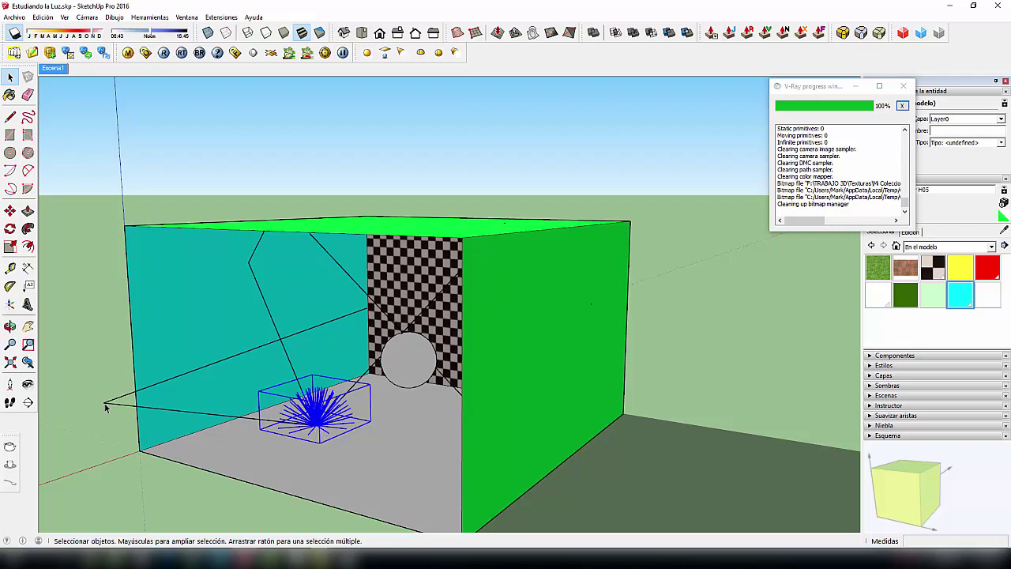
{"action": "middle_click_drag", "start_coordinate": [106, 405], "coordinate": [399, 419]}
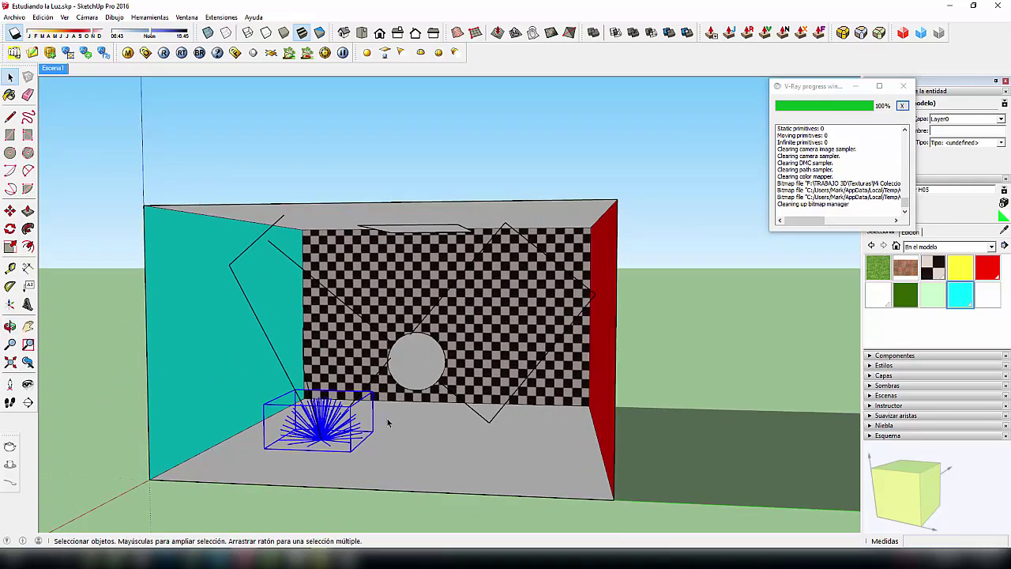
{"action": "scroll", "coordinate": [67, 89], "scroll_direction": "up", "scroll_amount": 3}
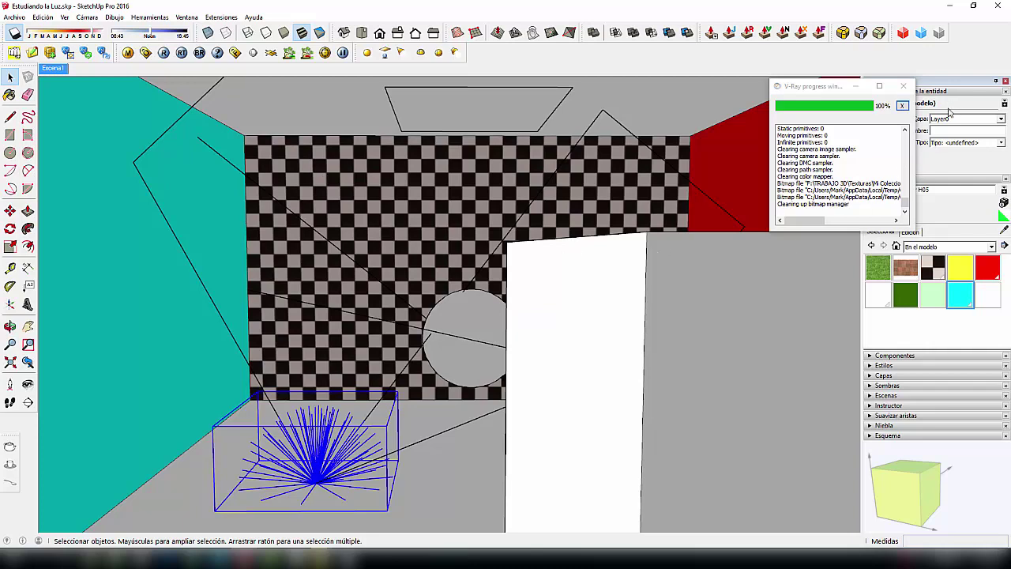
- Hide the Camara layer so the camera object does not block the room view
{"action": "left_click", "coordinate": [943, 182]}
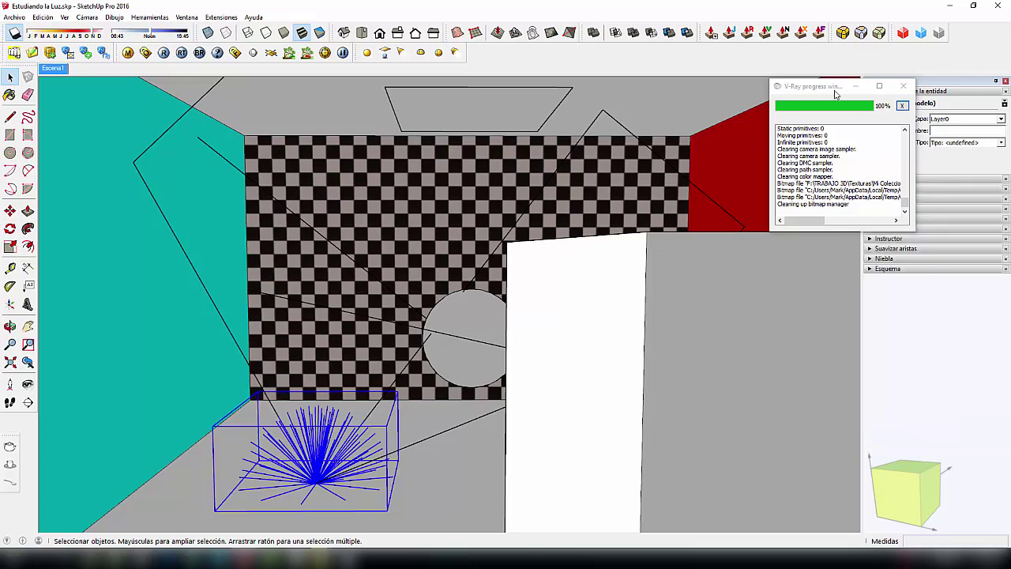
{"action": "left_click_drag", "start_coordinate": [835, 89], "coordinate": [759, 86]}
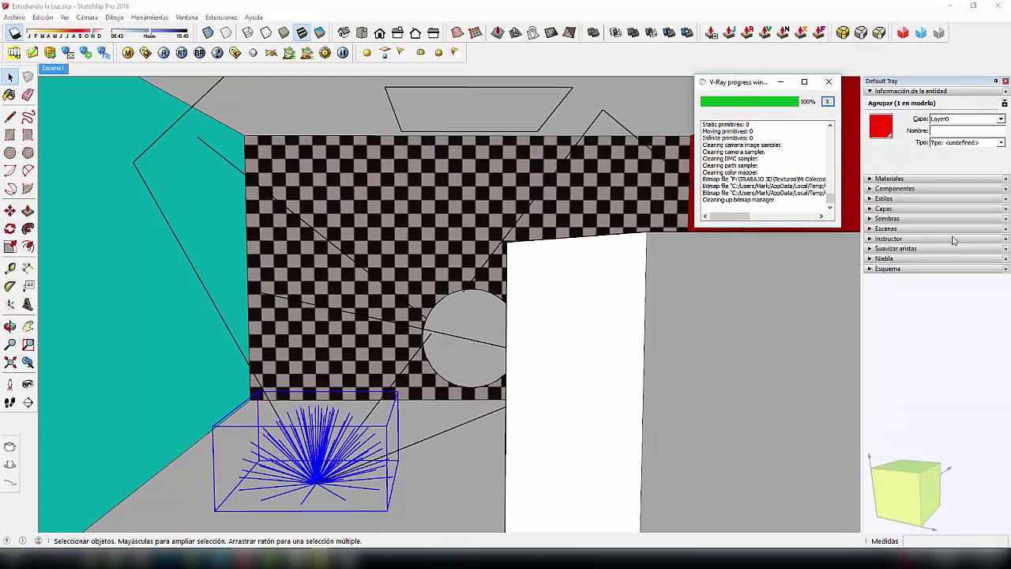
{"action": "left_click", "coordinate": [910, 211]}
{"action": "left_click", "coordinate": [977, 278]}
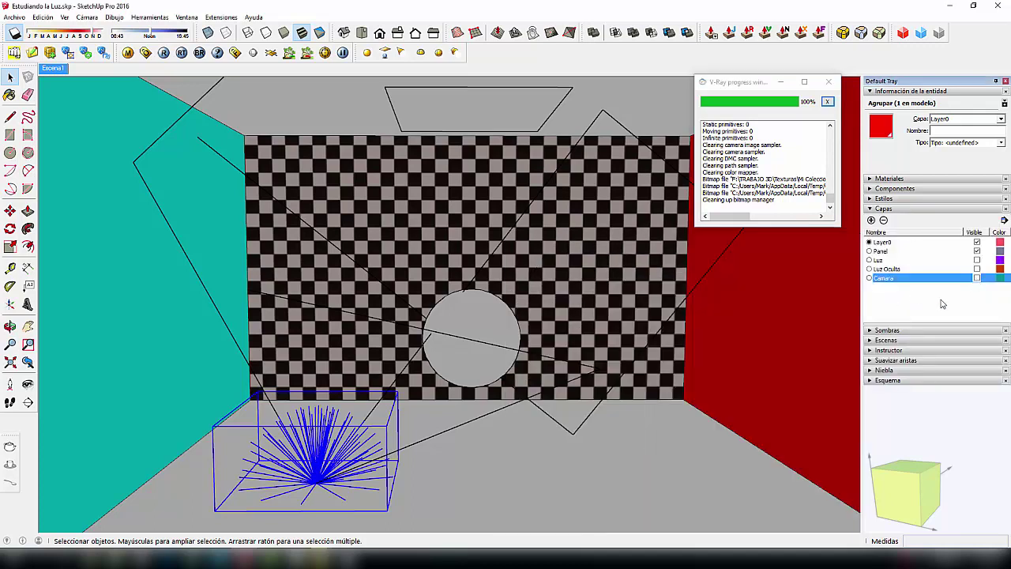
- Render the marked region with the current settings and inspect the noise up close where the teal wall meets the ceiling
{"action": "left_click", "coordinate": [162, 52]}
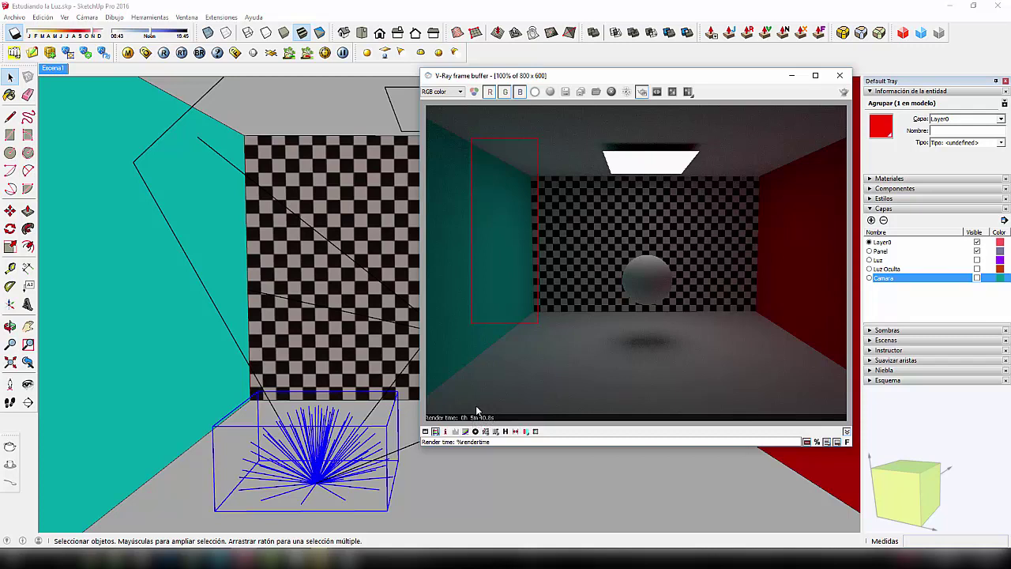
{"action": "scroll", "coordinate": [515, 170], "scroll_direction": "up", "scroll_amount": 3}
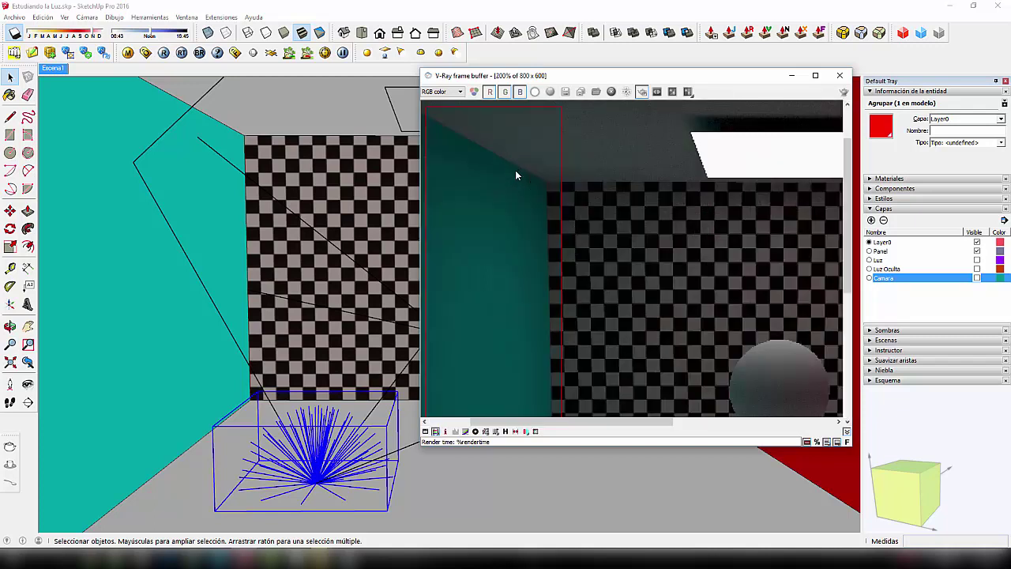
{"action": "scroll", "coordinate": [570, 273], "scroll_direction": "up", "scroll_amount": 2}
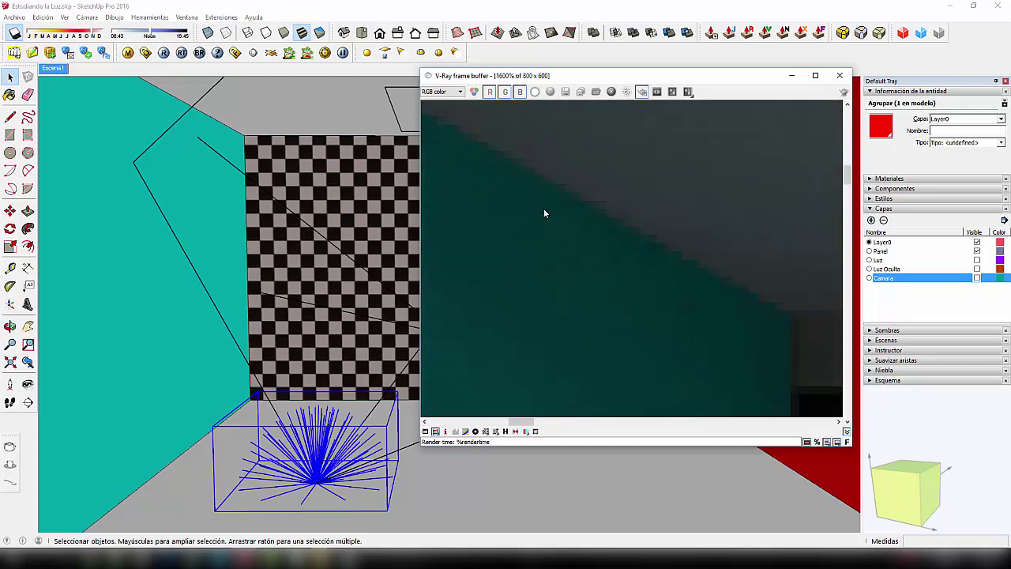
{"action": "middle_click_drag", "start_coordinate": [578, 281], "coordinate": [553, 278]}
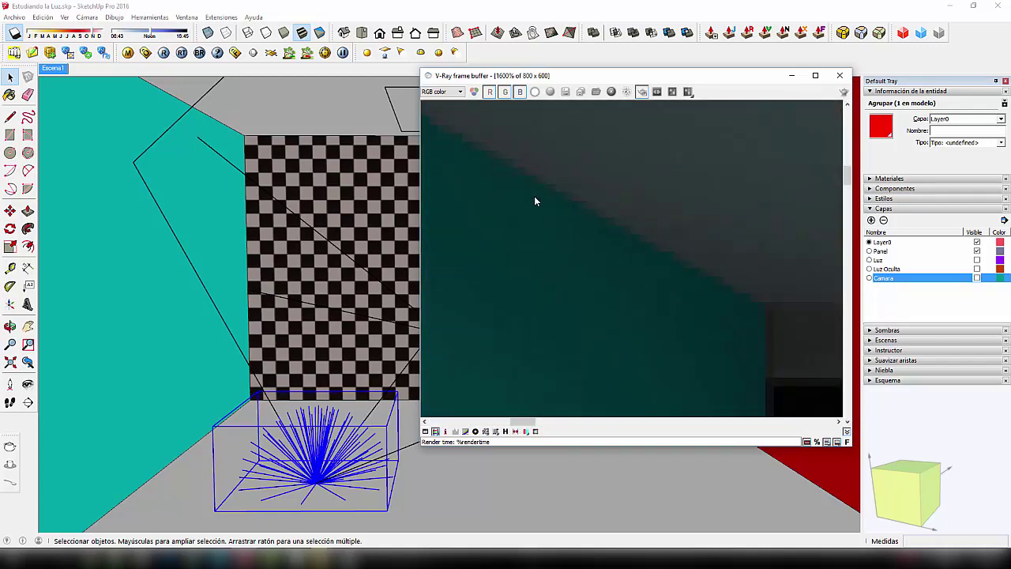
- Inspect the noise where the teal wall, ceiling and checkered wall meet, and return to the whole render
{"action": "scroll", "coordinate": [565, 231], "scroll_direction": "down", "scroll_amount": 1}
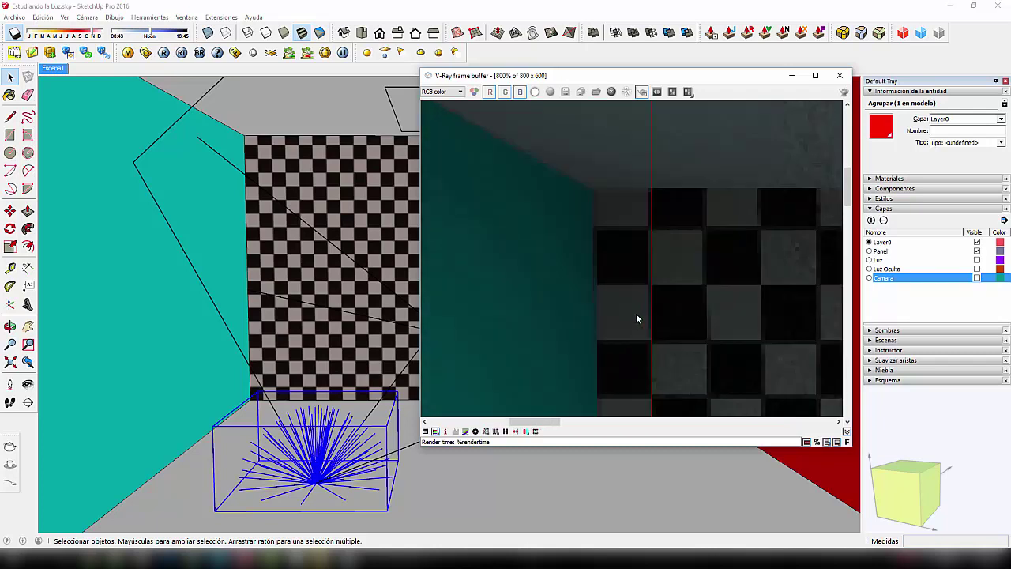
{"action": "scroll", "coordinate": [636, 318], "scroll_direction": "up", "scroll_amount": 1}
{"action": "scroll", "coordinate": [632, 314], "scroll_direction": "down", "scroll_amount": 1}
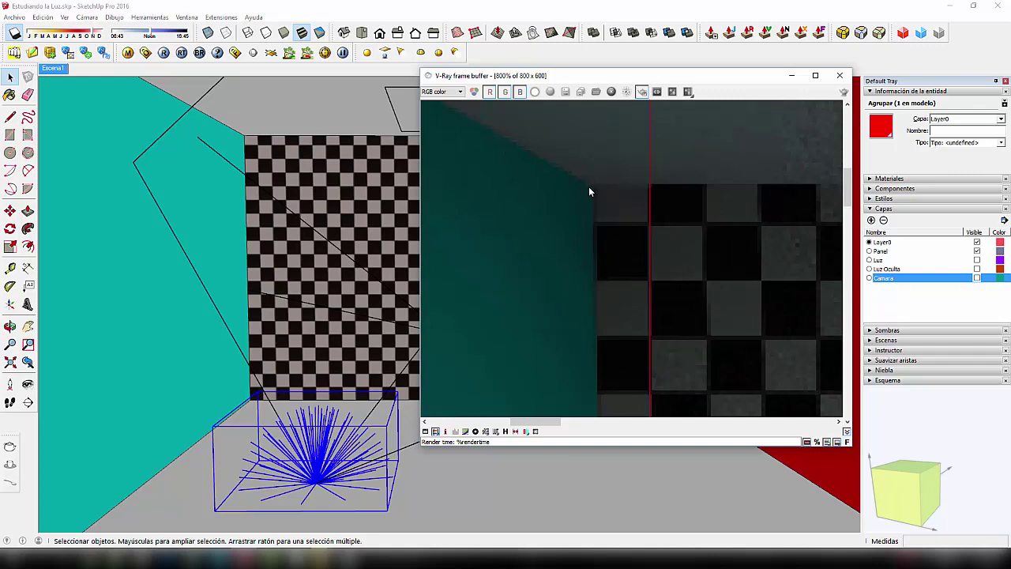
{"action": "scroll", "coordinate": [542, 301], "scroll_direction": "down", "scroll_amount": 3}
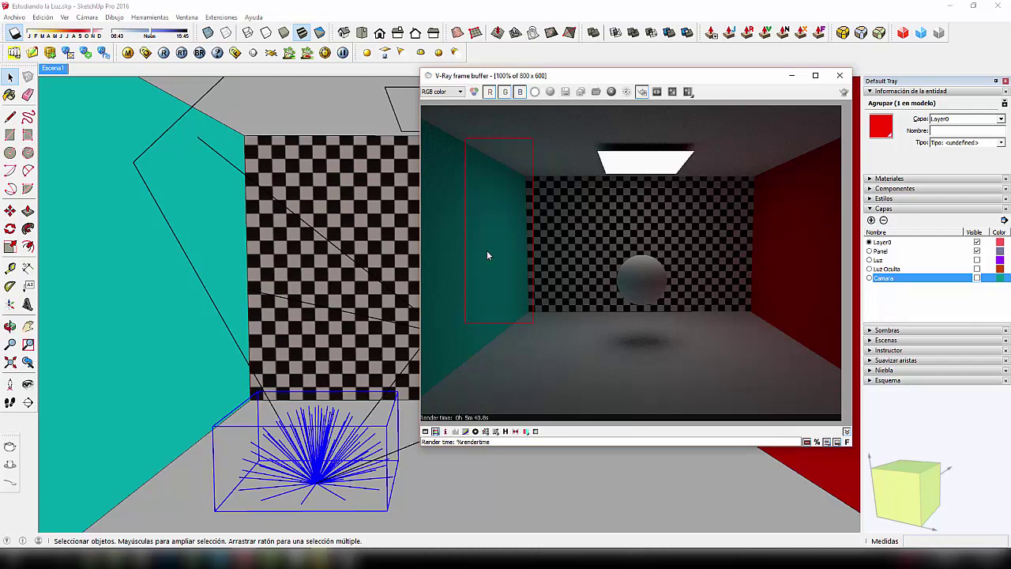
- Turn off region rendering to view the whole rendered room without the region outline
{"action": "left_click_drag", "start_coordinate": [628, 81], "coordinate": [467, 79]}
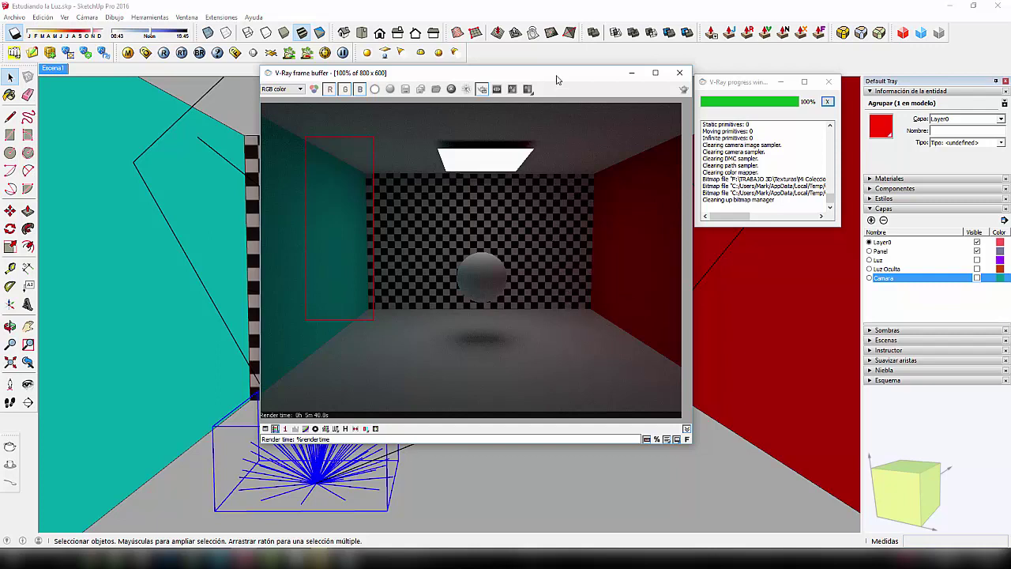
{"action": "left_click", "coordinate": [482, 90]}
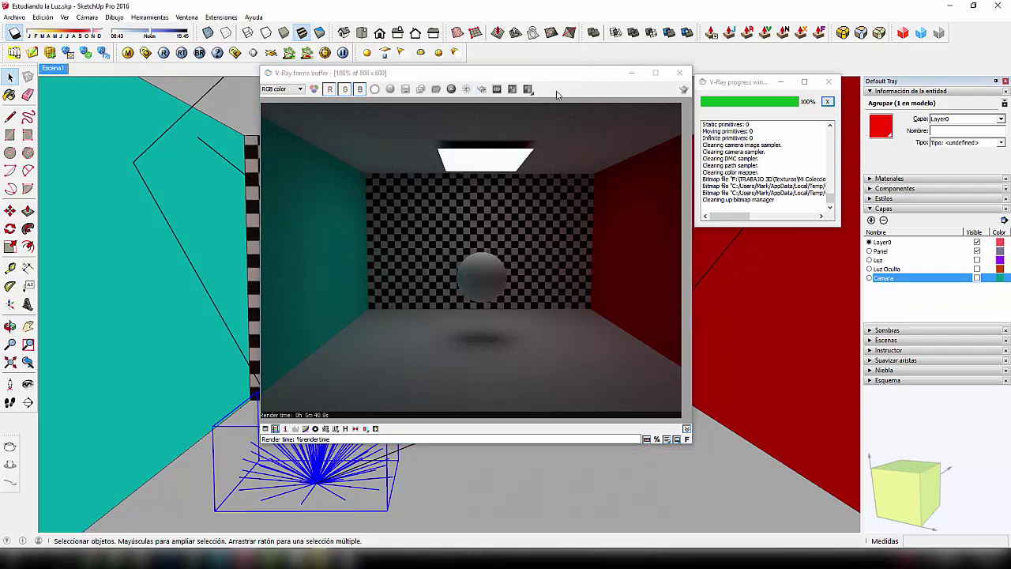
{"action": "mouse_move", "coordinate": [558, 80]}
{"action": "left_mouse_down"}
{"action": "mouse_move", "coordinate": [622, 84]}
{"action": "mouse_move", "coordinate": [577, 84]}
{"action": "left_mouse_up"}
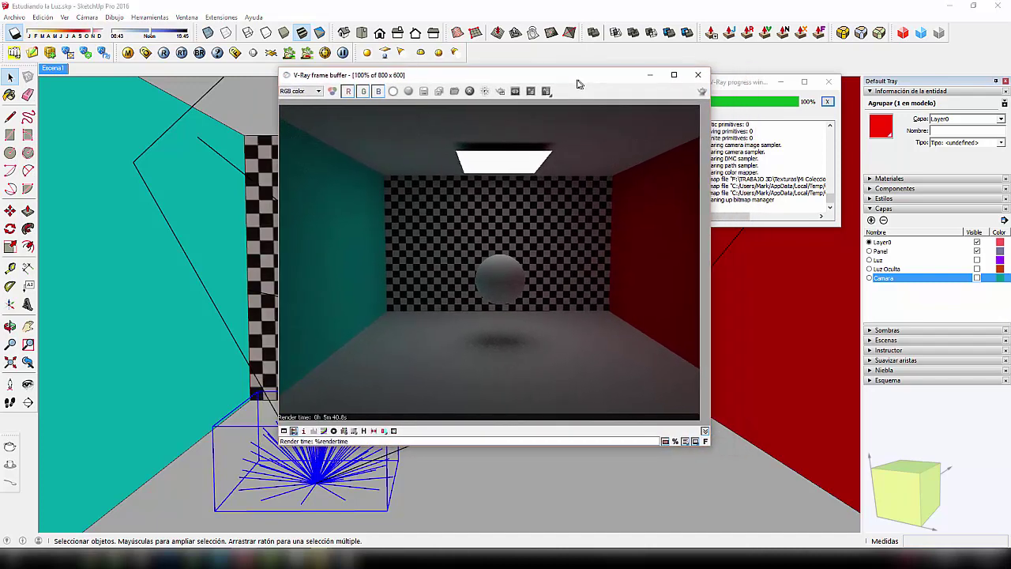
- Open the V-Ray options and review the Brute force GI and Fixed Rate image sampler subdivisions
{"action": "left_click", "coordinate": [145, 52]}
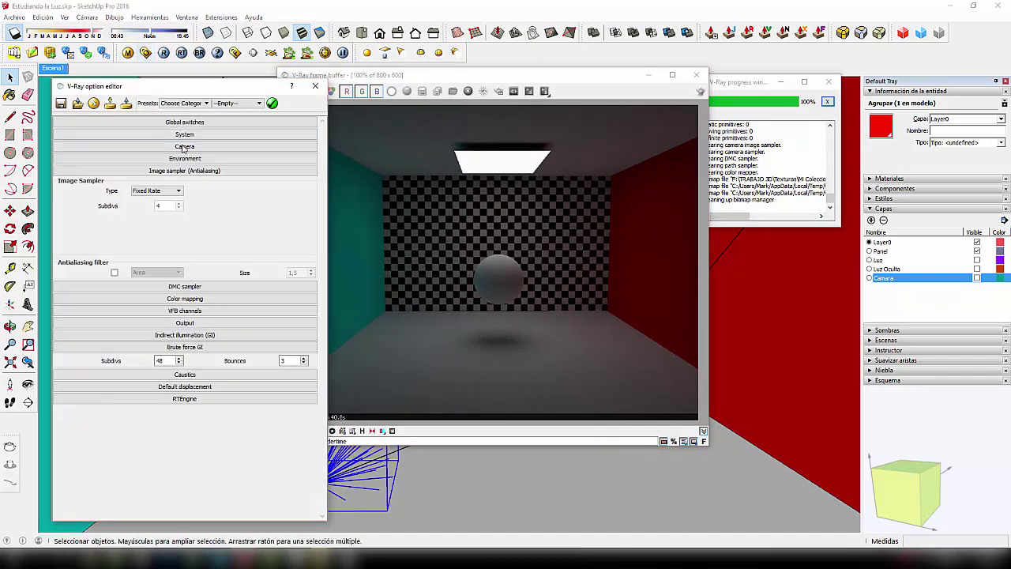
{"action": "mouse_move", "coordinate": [205, 90]}
{"action": "left_mouse_down"}
{"action": "mouse_move", "coordinate": [150, 87]}
{"action": "mouse_move", "coordinate": [197, 91]}
{"action": "left_mouse_up"}
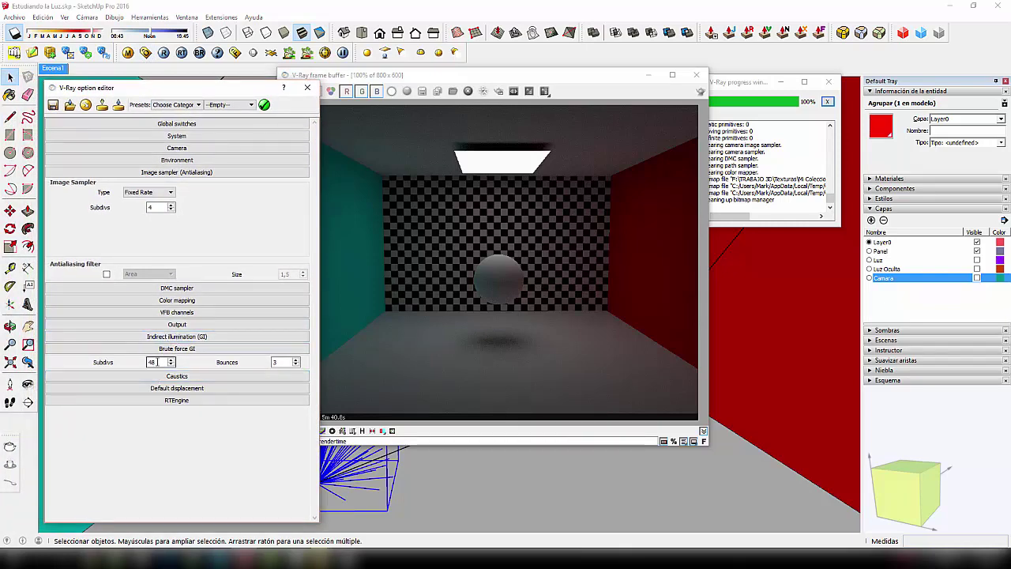
{"action": "double_click", "coordinate": [162, 362]}
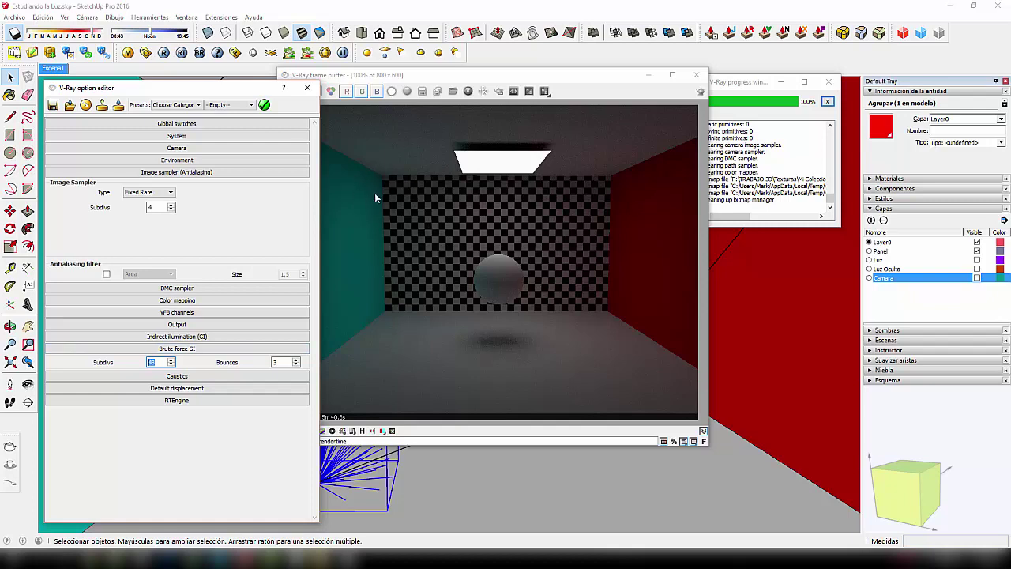
{"action": "left_click", "coordinate": [158, 362]}
{"action": "left_click_drag", "start_coordinate": [157, 362], "coordinate": [145, 362]}
{"action": "left_click_drag", "start_coordinate": [162, 208], "coordinate": [81, 225]}
- Mark a render region around the sphere's shadow on the floor and set the Fixed Rate image sampler subdivisions to 1
{"action": "left_click", "coordinate": [498, 91]}
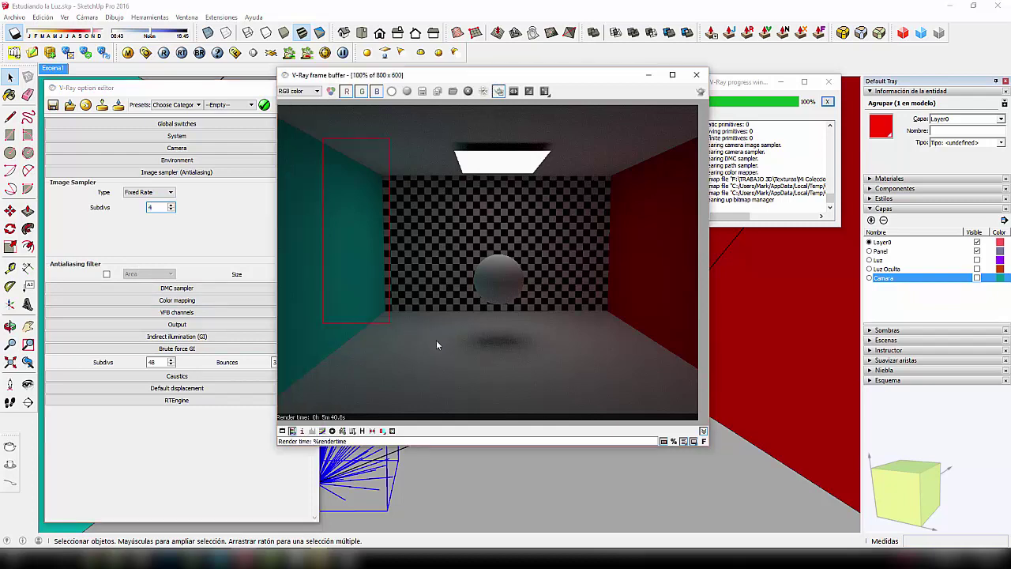
{"action": "left_click_drag", "start_coordinate": [441, 319], "coordinate": [547, 365]}
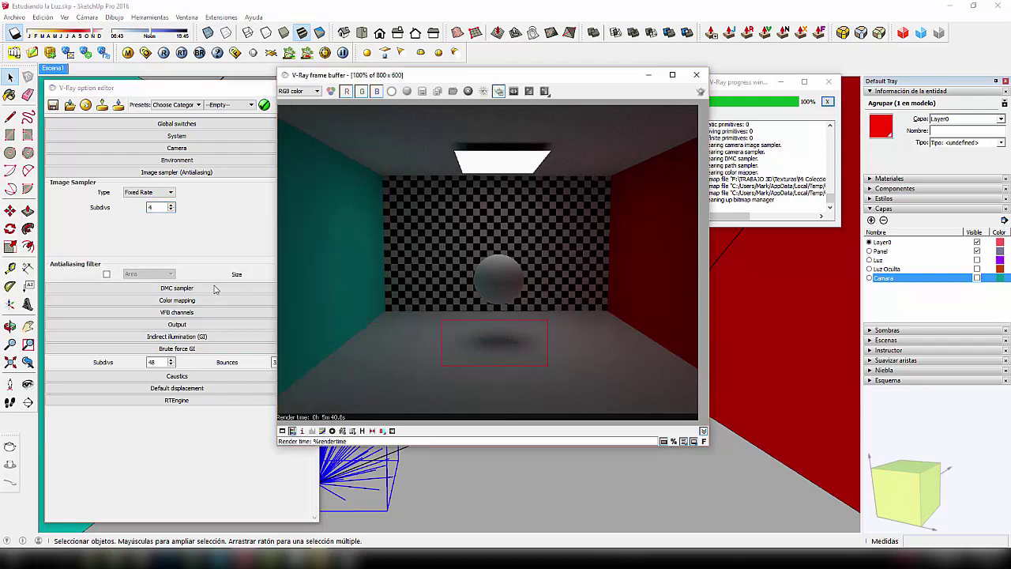
{"action": "left_click", "coordinate": [158, 207]}
{"action": "type", "text": "3"}
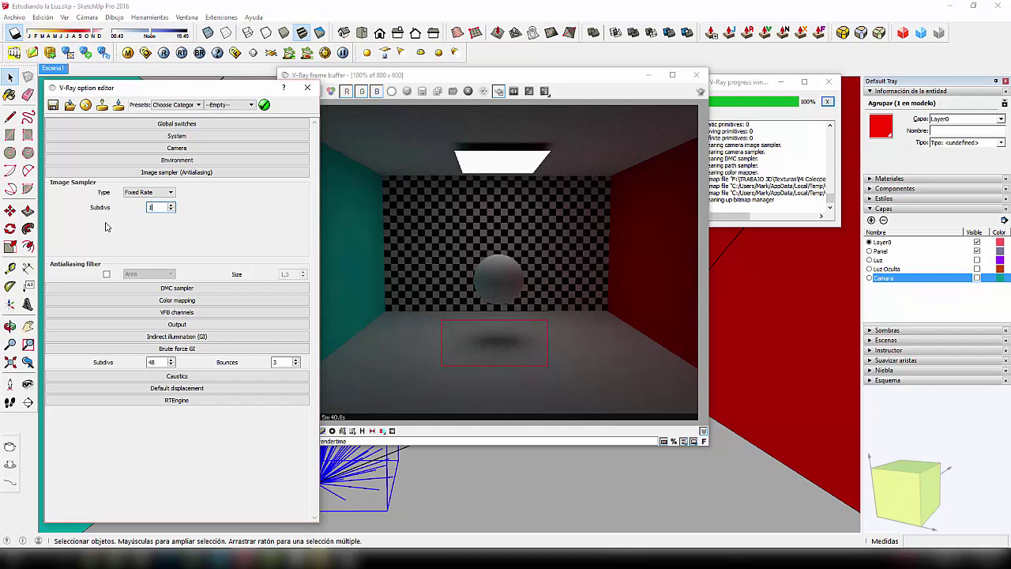
- Set the Brute force GI subdivisions to 40 and render the shadow region, keeping the progress window in view
{"action": "left_click_drag", "start_coordinate": [161, 361], "coordinate": [110, 378]}
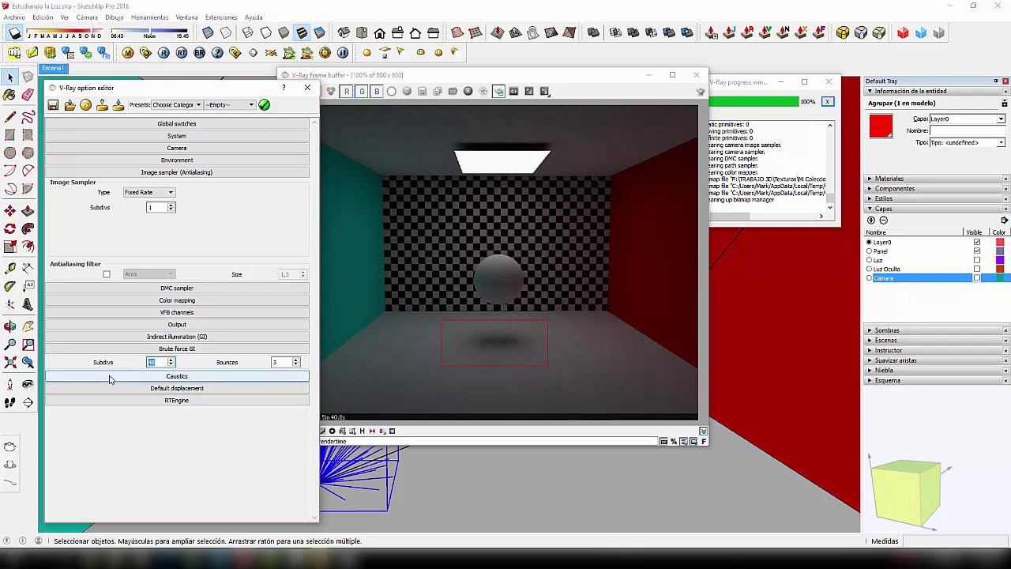
{"action": "type", "text": "40"}
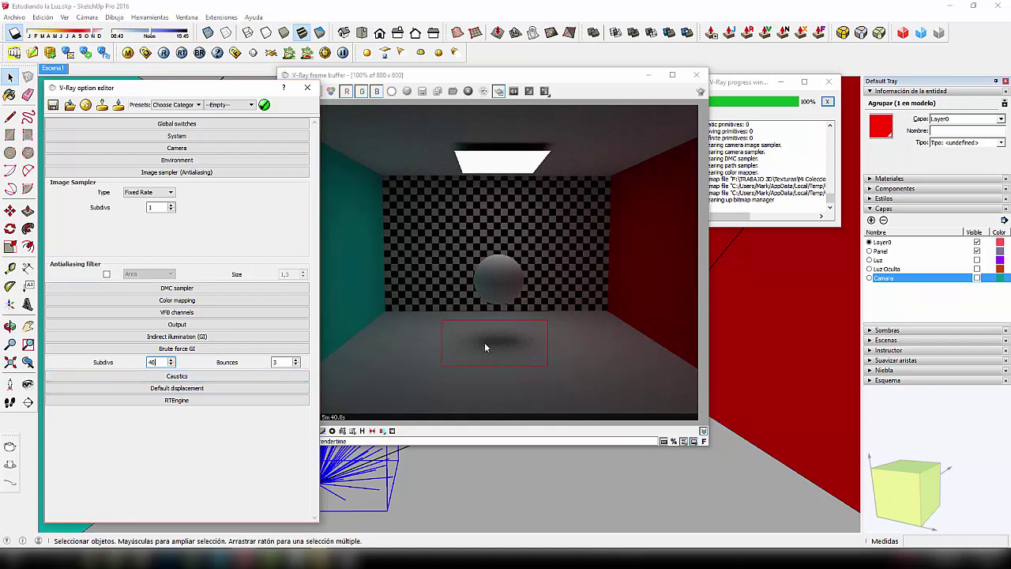
{"action": "left_click", "coordinate": [545, 92]}
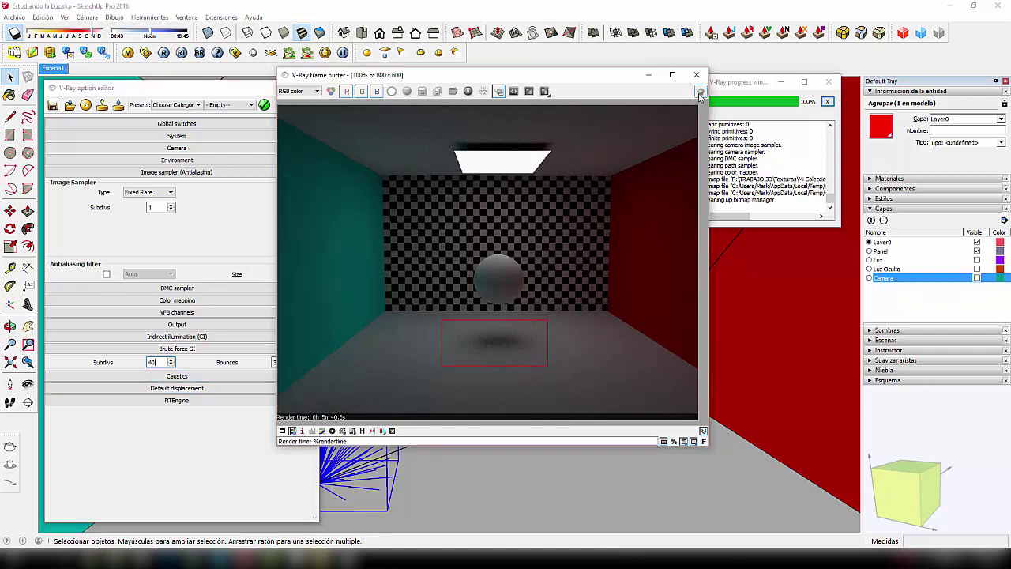
{"action": "left_click_drag", "start_coordinate": [525, 80], "coordinate": [570, 84]}
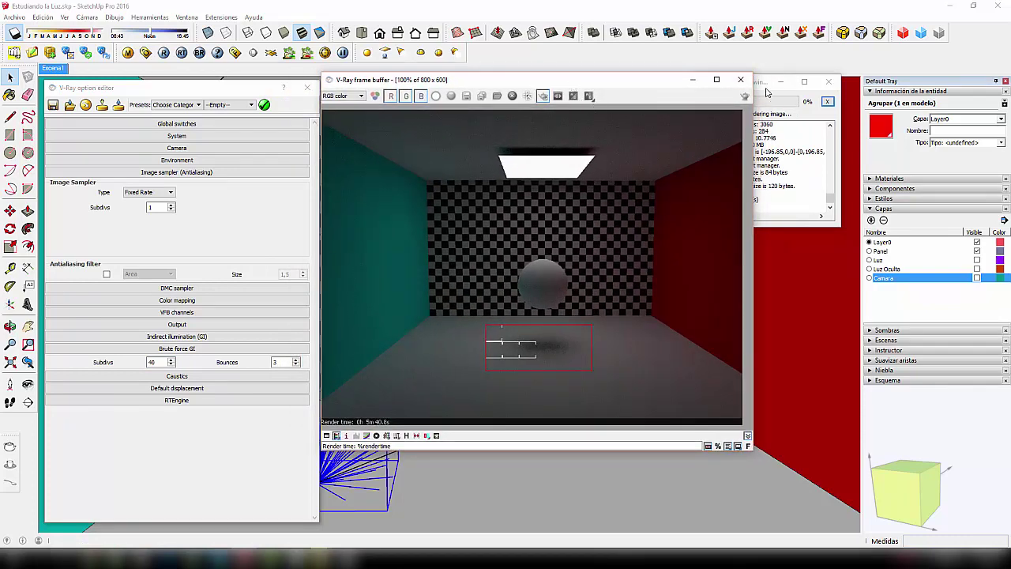
{"action": "left_click_drag", "start_coordinate": [762, 87], "coordinate": [828, 85]}
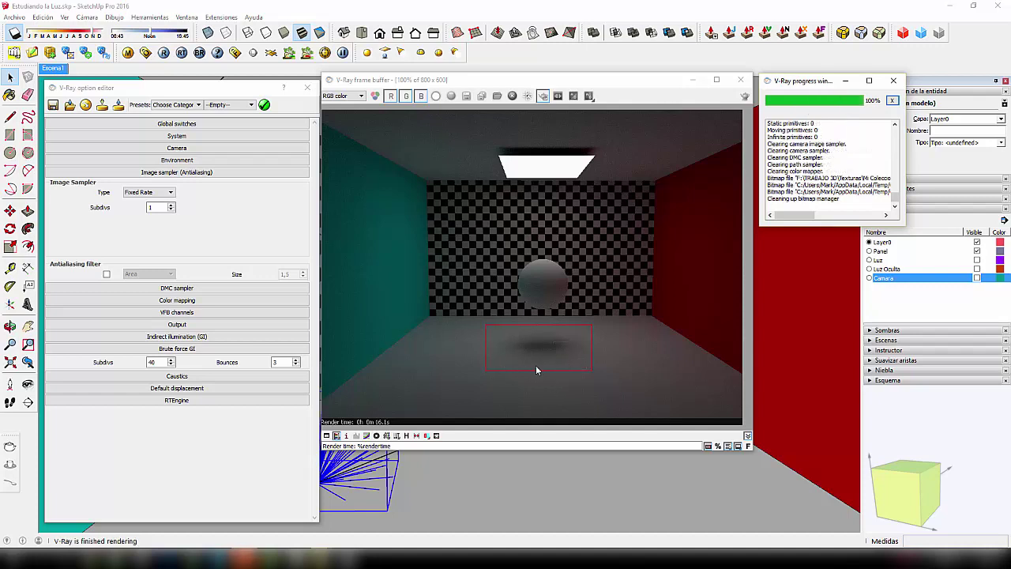
- Raise the Brute force GI subdivisions to 43 and render the shadow region again
{"action": "double_click", "coordinate": [161, 361]}
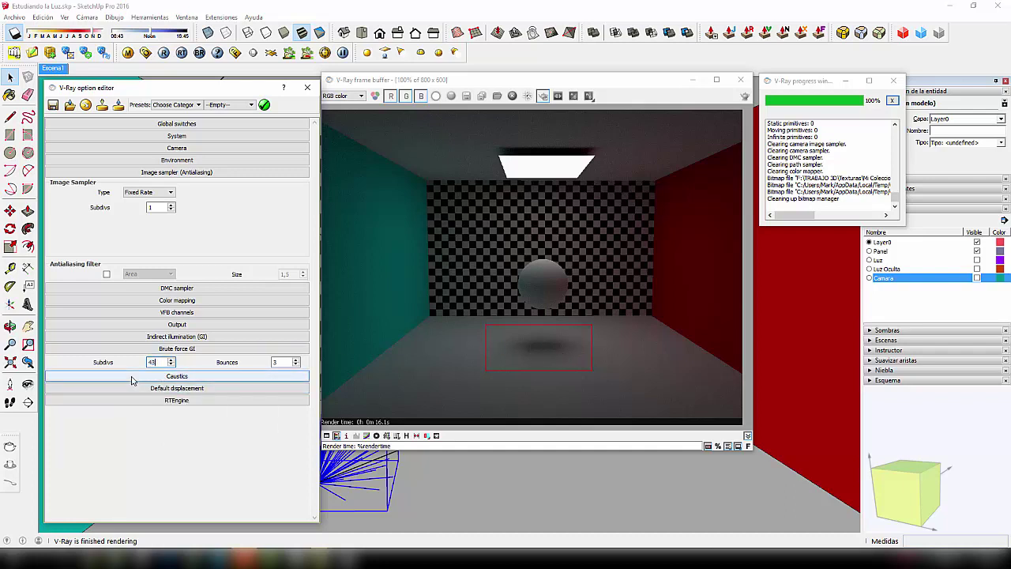
{"action": "left_click", "coordinate": [745, 96]}
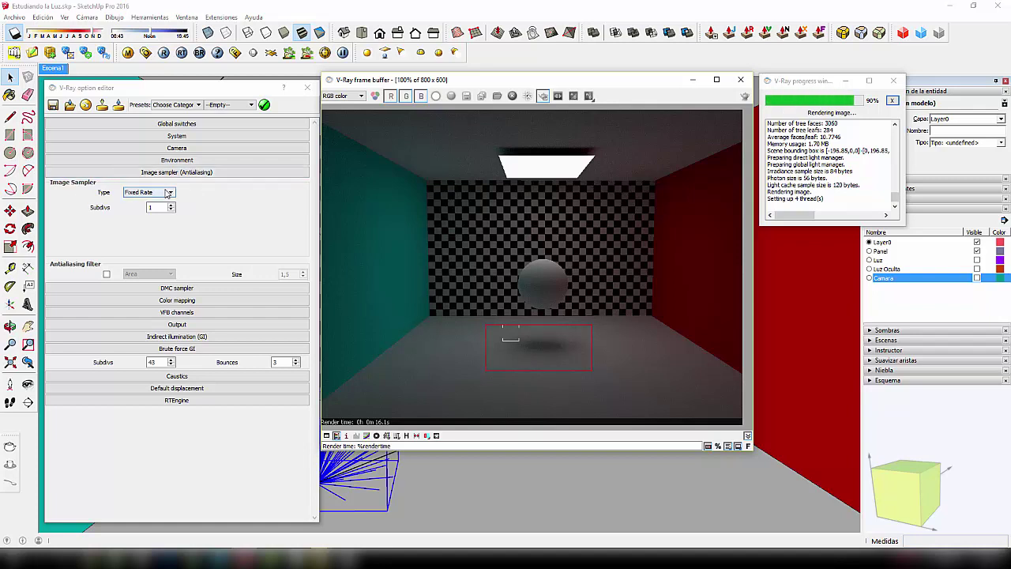
- Render a small region over the upper part of the sphere with the image sampler subdivisions set to 2
{"action": "left_click_drag", "start_coordinate": [157, 208], "coordinate": [61, 238]}
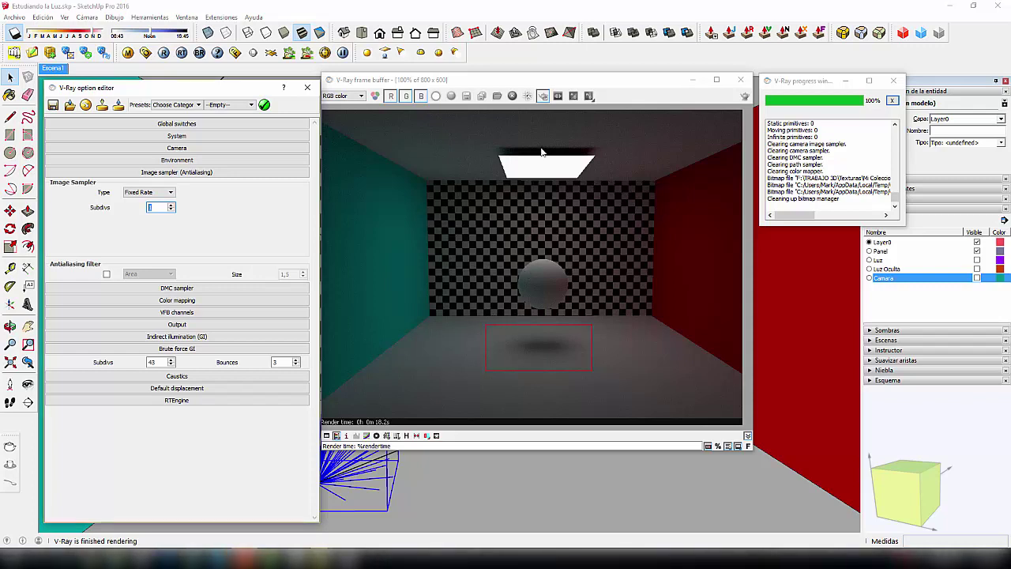
{"action": "left_click_drag", "start_coordinate": [515, 247], "coordinate": [569, 272]}
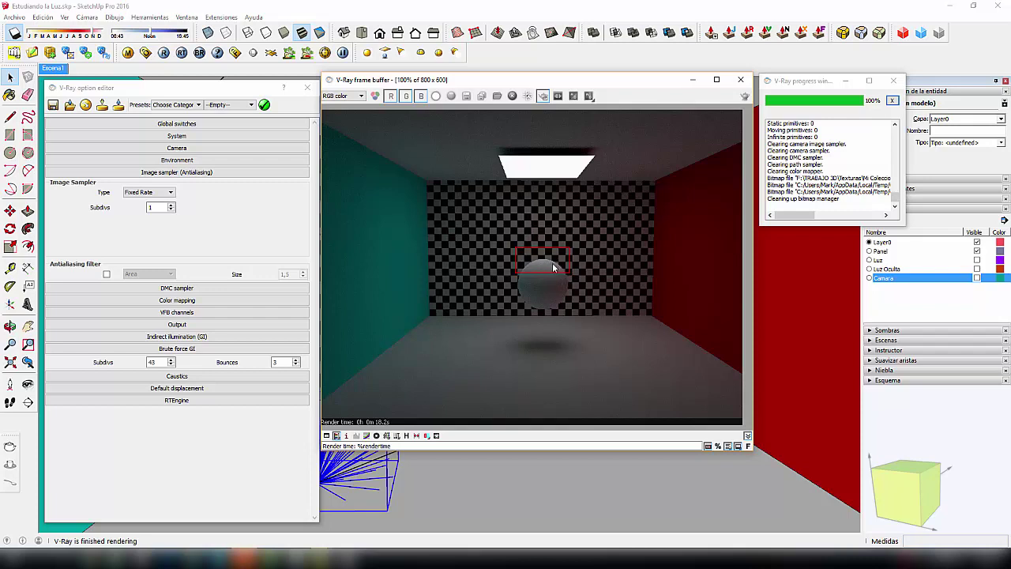
{"action": "double_click", "coordinate": [157, 207]}
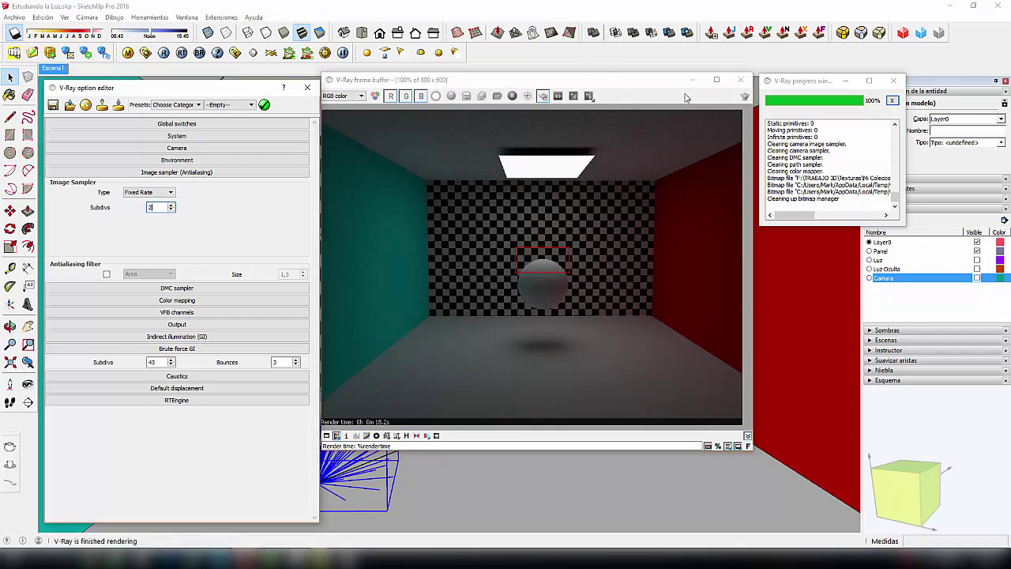
{"action": "left_click", "coordinate": [744, 96]}
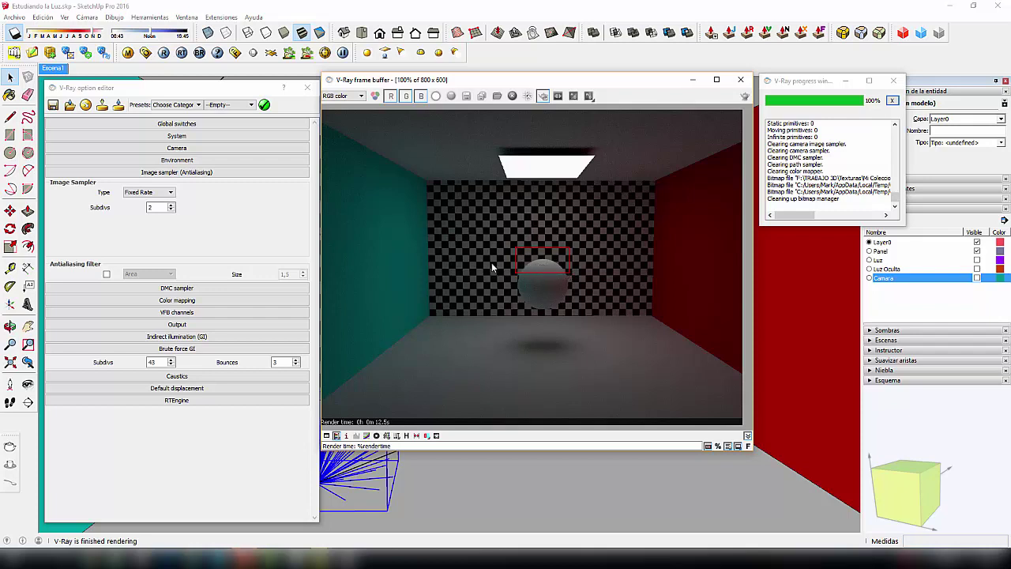
- Set the image sampler subdivisions to 3 and render the same region over the sphere again
{"action": "double_click", "coordinate": [158, 207]}
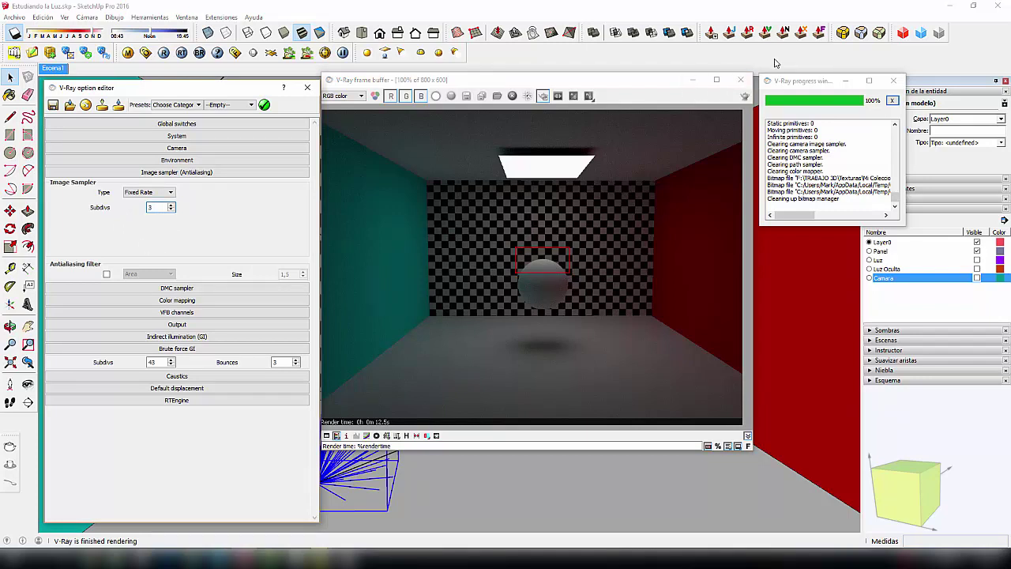
{"action": "left_click", "coordinate": [745, 96]}
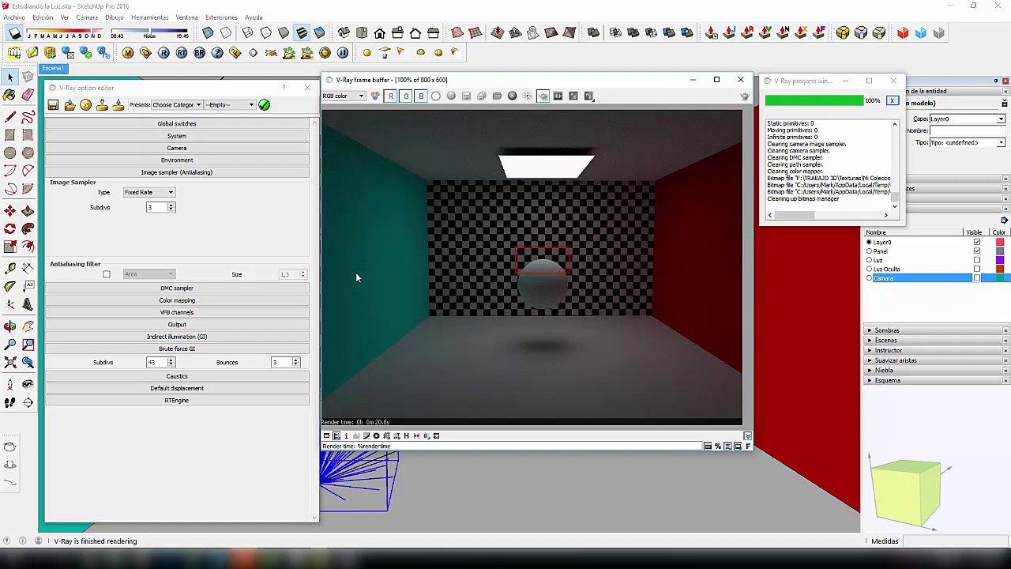
- Compare the Brute force GI and image sampler subdivisions with the rendered sphere region
{"action": "double_click", "coordinate": [156, 361]}
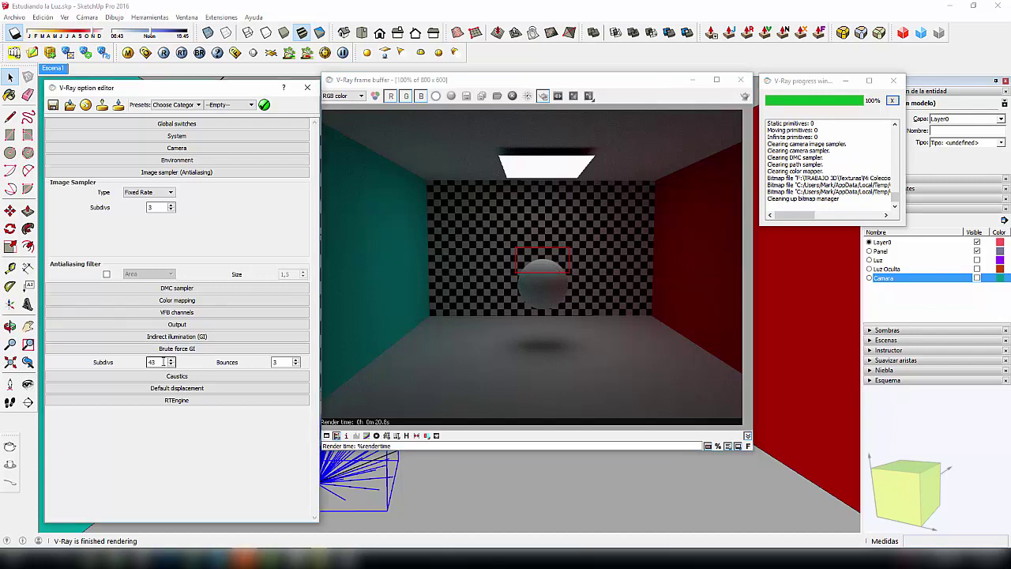
{"action": "double_click", "coordinate": [158, 207]}
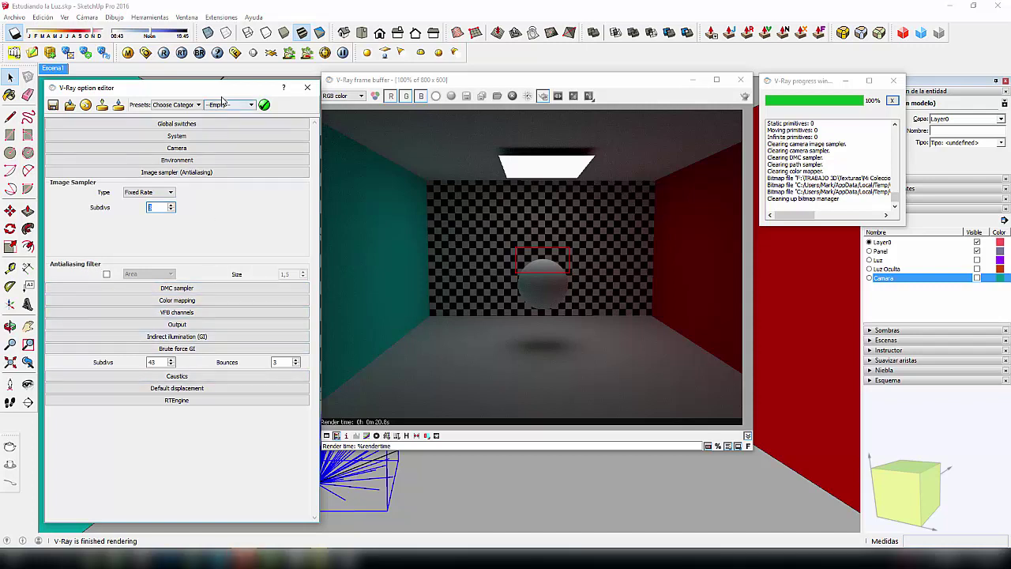
{"action": "mouse_move", "coordinate": [219, 91]}
{"action": "left_mouse_down"}
{"action": "mouse_move", "coordinate": [204, 88]}
{"action": "mouse_move", "coordinate": [216, 91]}
{"action": "left_mouse_up"}
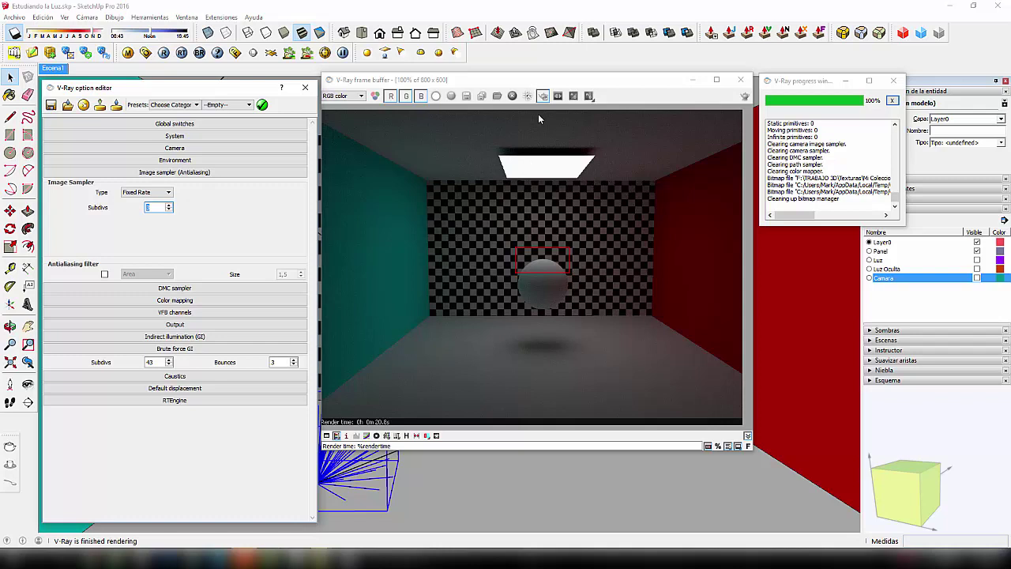
{"action": "left_click", "coordinate": [420, 348]}
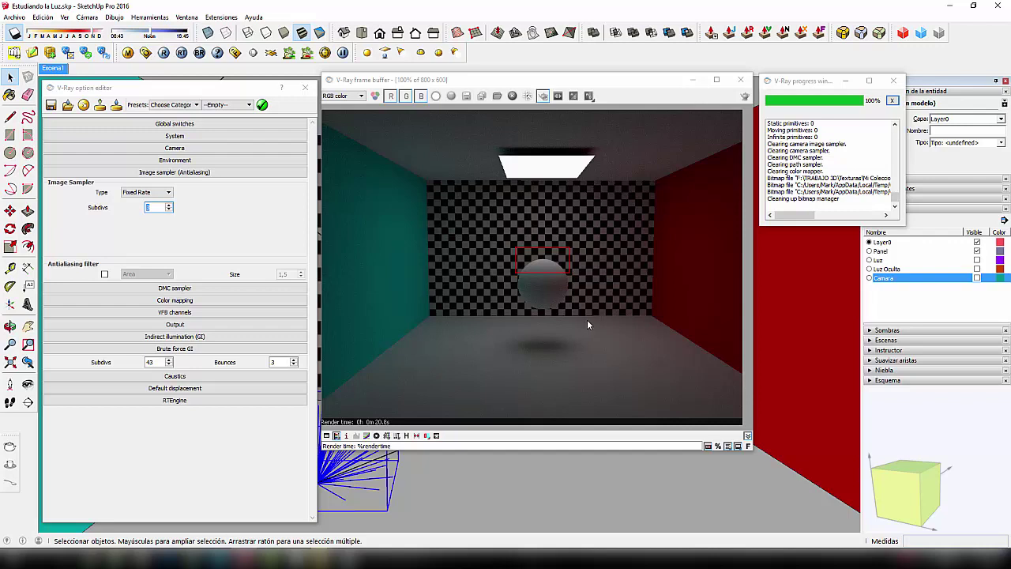
- Review the physical camera's shutter speed and film speed (ISO) in the V-Ray camera settings
{"action": "left_click", "coordinate": [217, 149]}
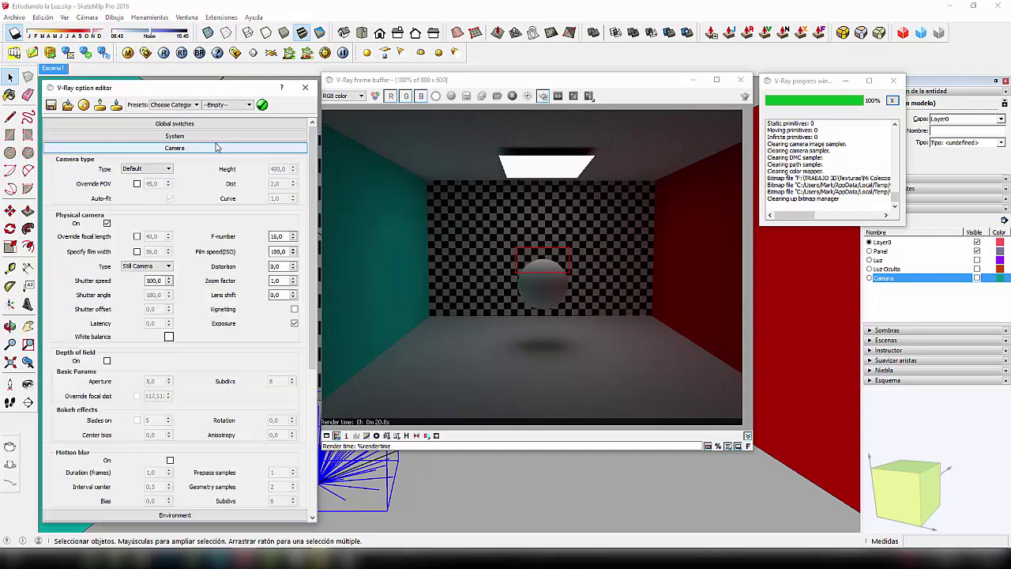
{"action": "double_click", "coordinate": [159, 280]}
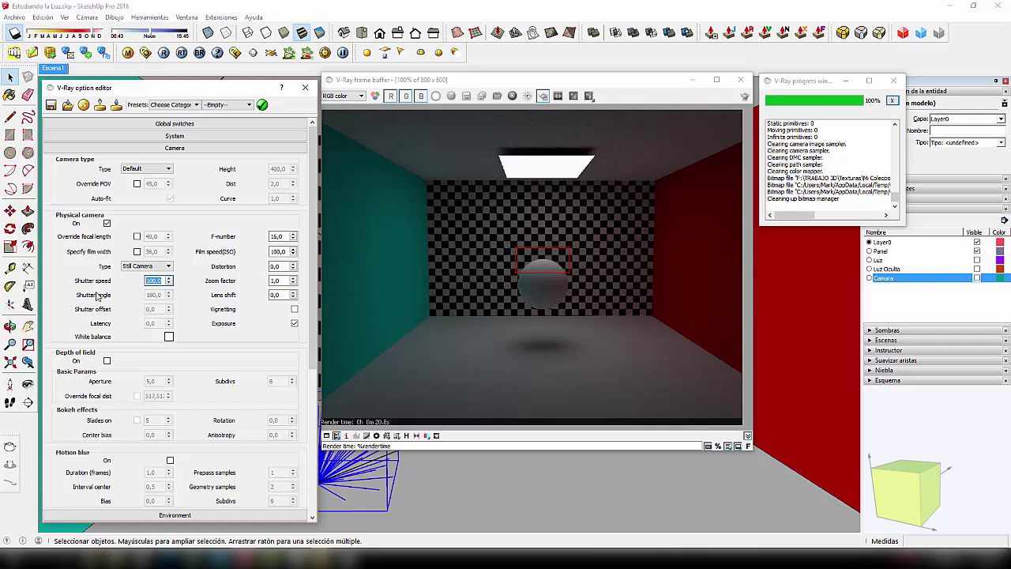
{"action": "double_click", "coordinate": [278, 251]}
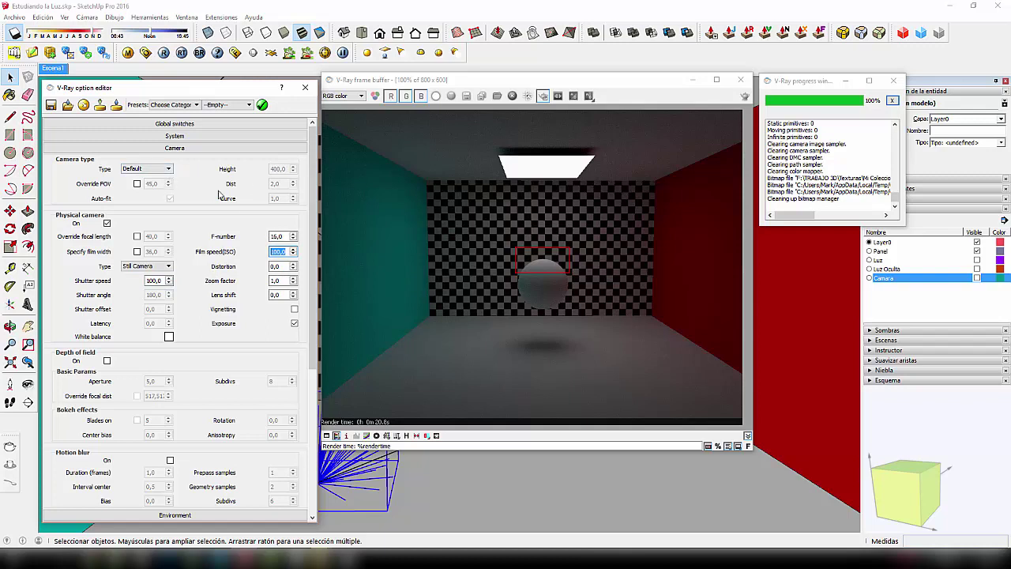
{"action": "left_click", "coordinate": [177, 148]}
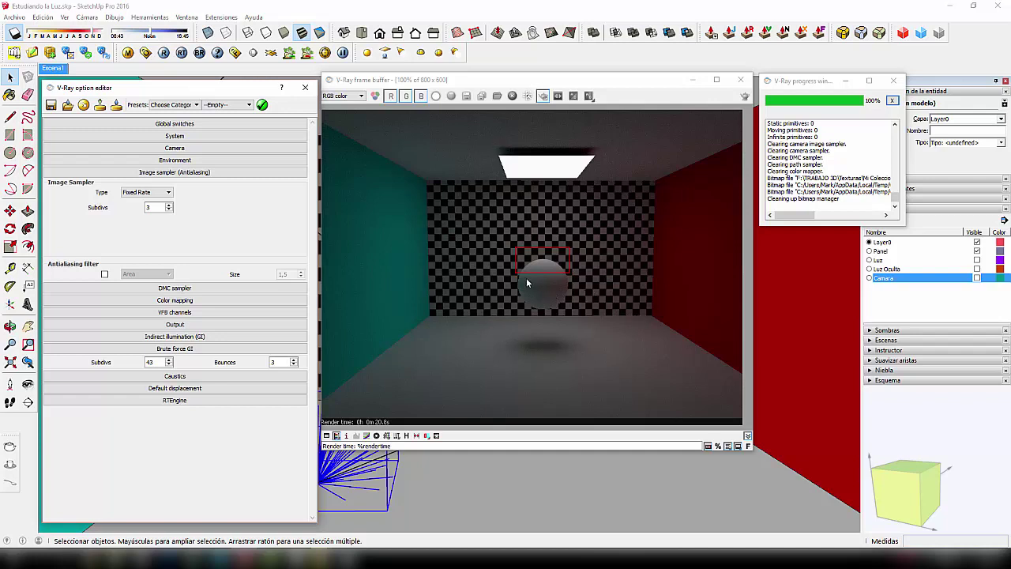
- Turn off region rendering and render the whole room with the current subdivisions
{"action": "left_click", "coordinate": [541, 97]}
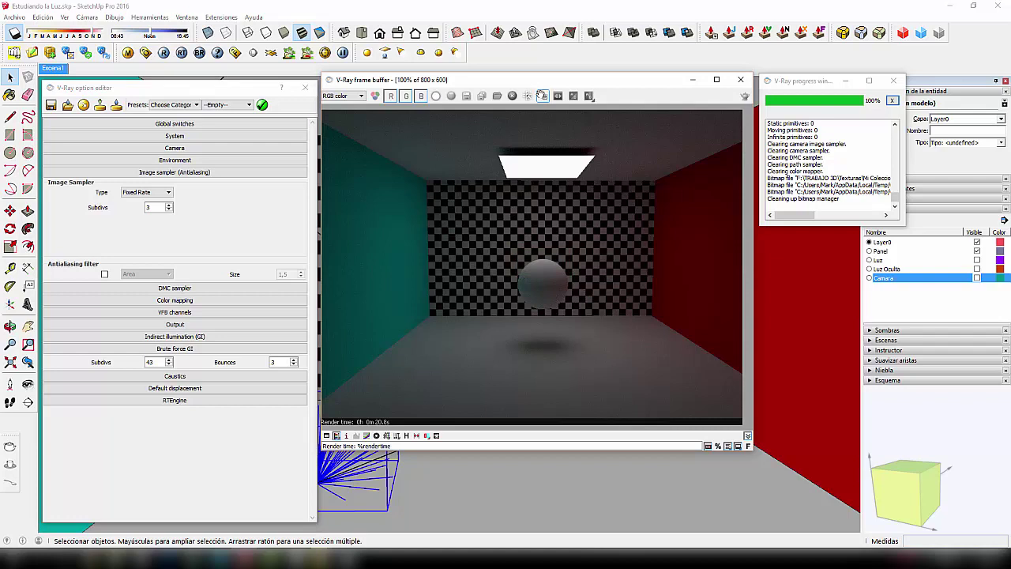
{"action": "left_click", "coordinate": [746, 98]}
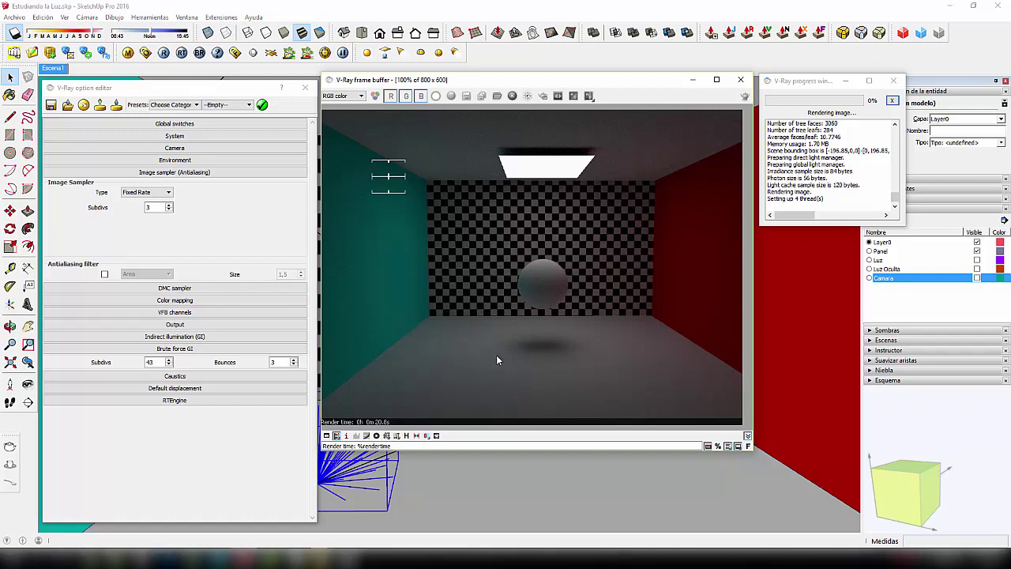
{"action": "left_click", "coordinate": [536, 477]}
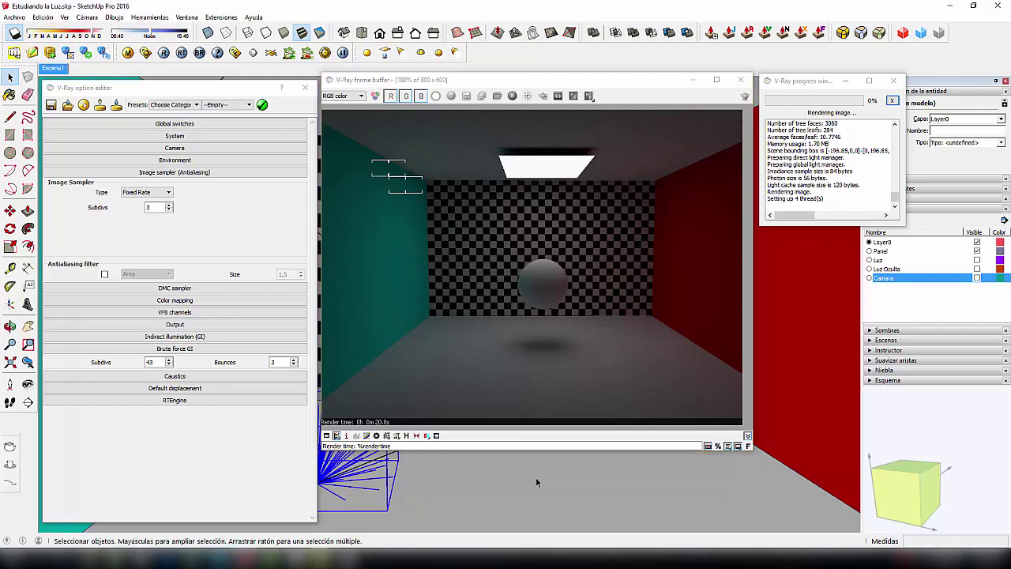